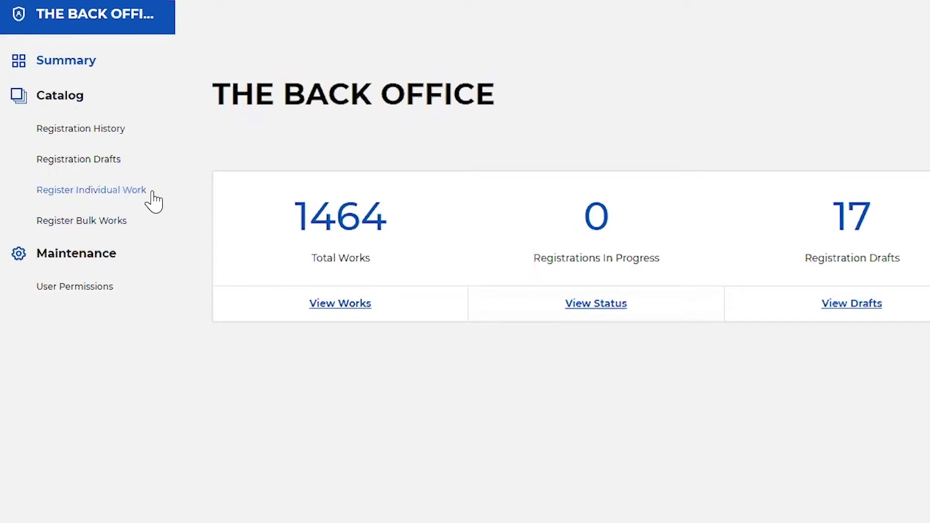
click(107, 223)
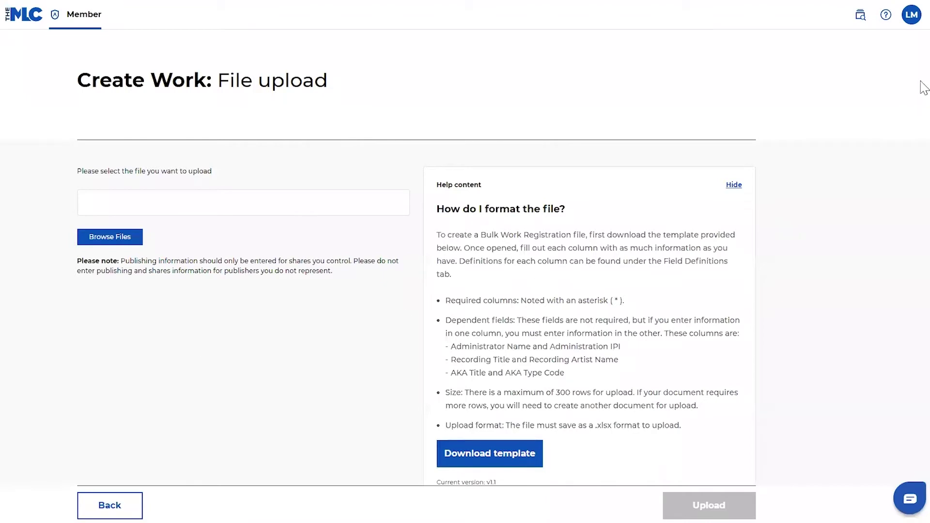
scroll(924, 97, down, 2)
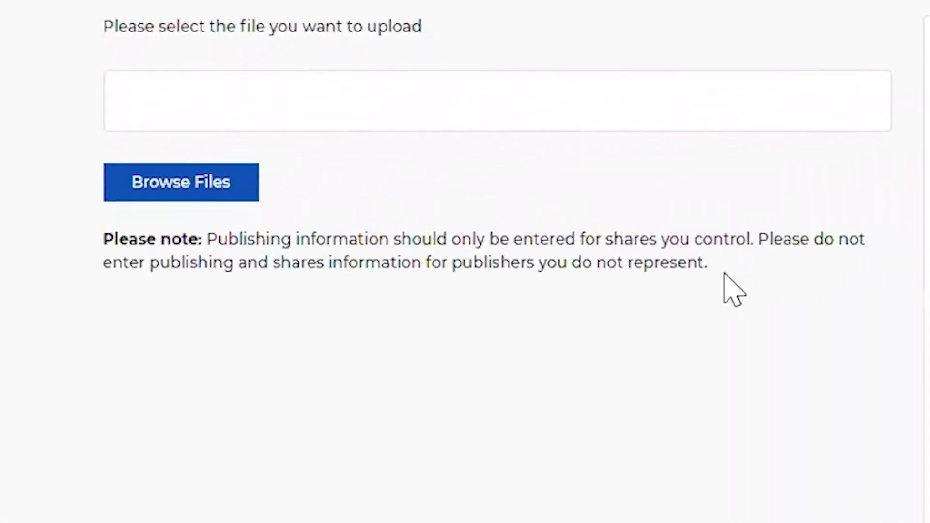
drag(730, 278, 121, 234)
click(89, 249)
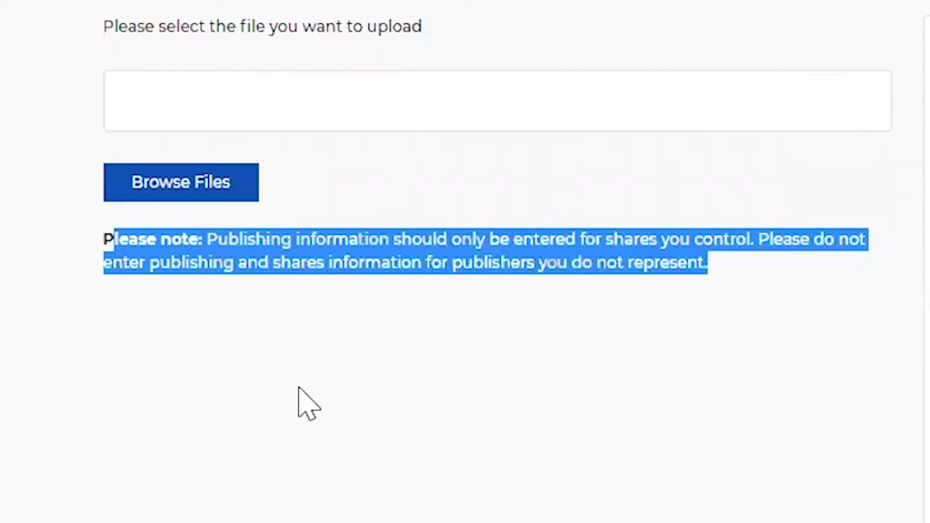
click(336, 398)
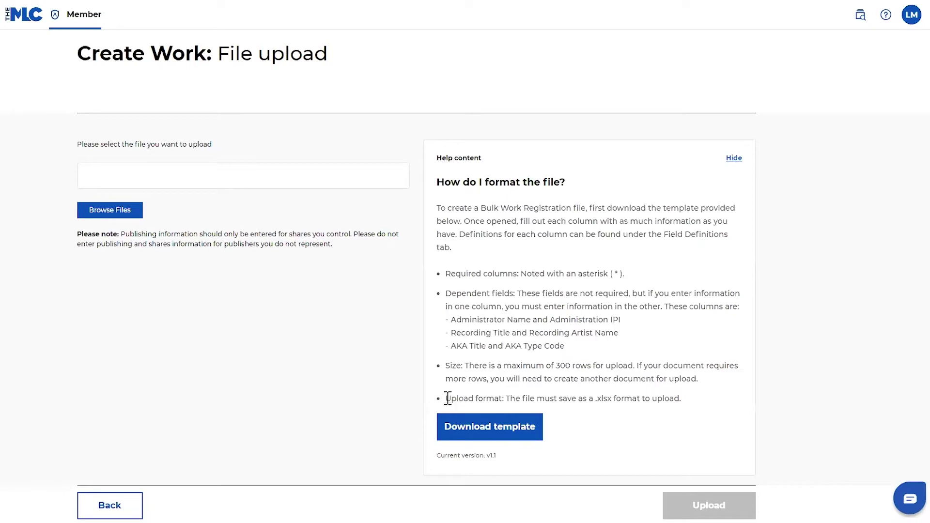
Review the upload format requirement and v1.1 version note, then download the bulk work template
drag(448, 398, 691, 405)
click(698, 406)
drag(500, 458, 441, 458)
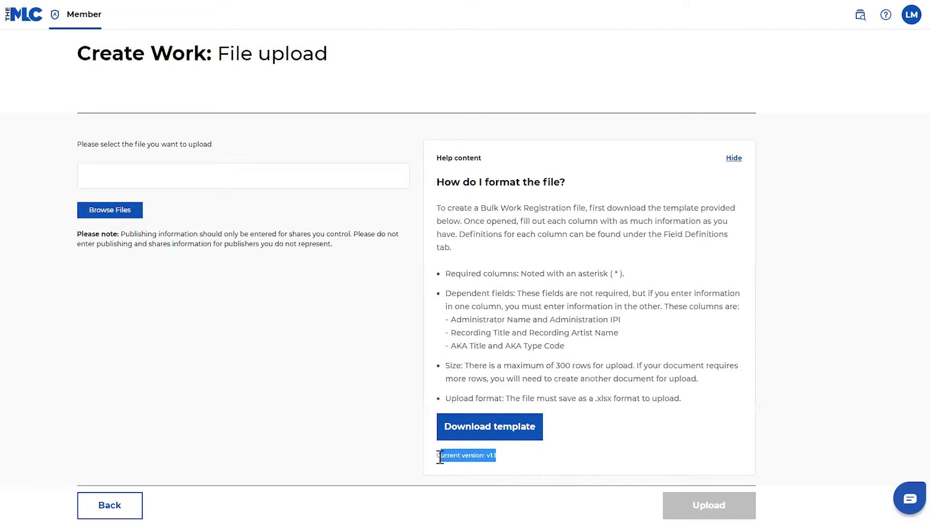
click(328, 432)
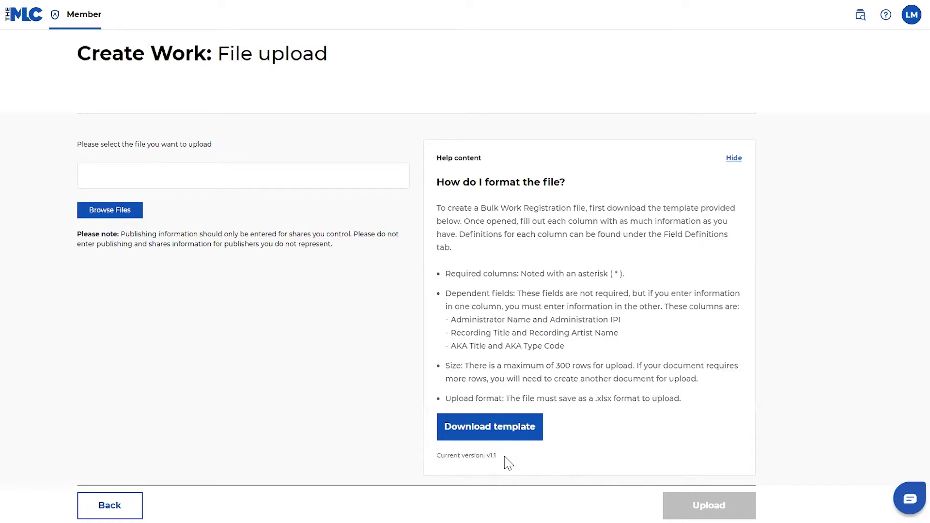
drag(498, 456, 487, 458)
click(359, 455)
click(515, 436)
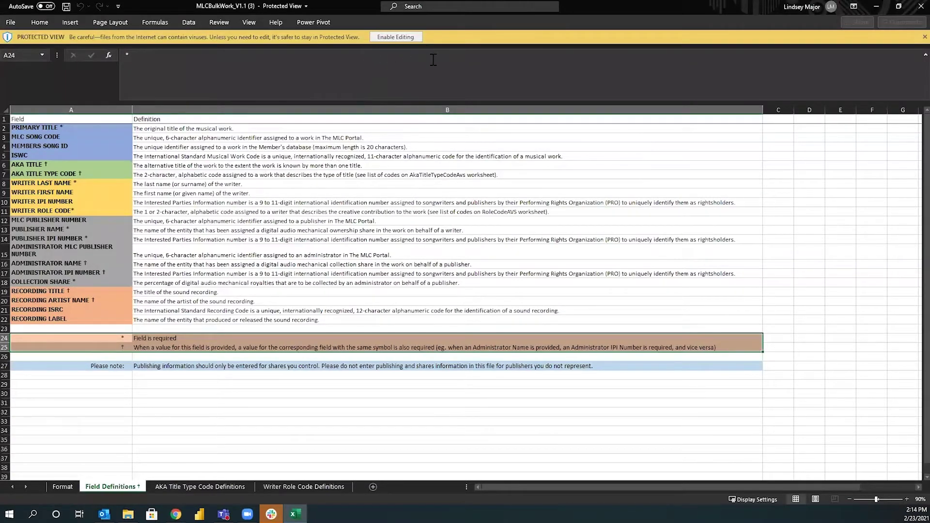
Enable editing and save the template as MLCBulkWork_V1.1 (3).xlsx in Downloads, replacing the existing file
click(399, 37)
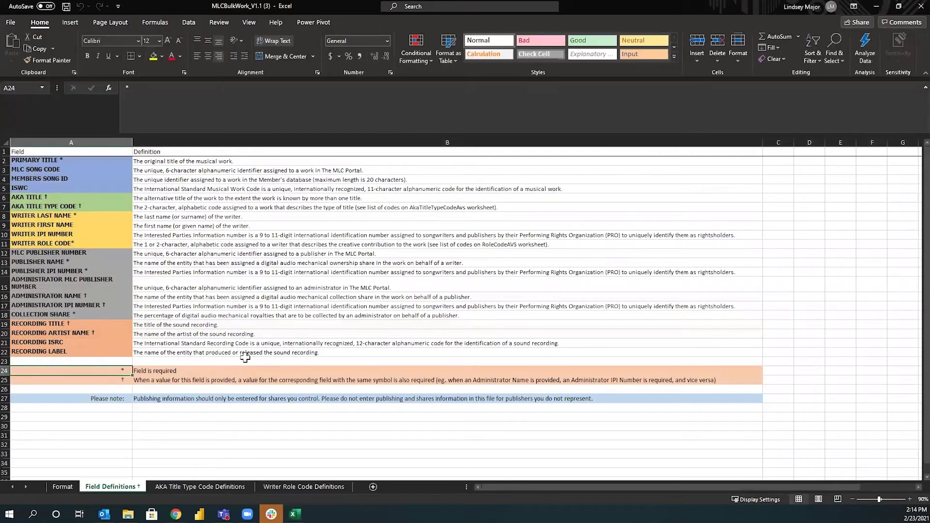
click(8, 23)
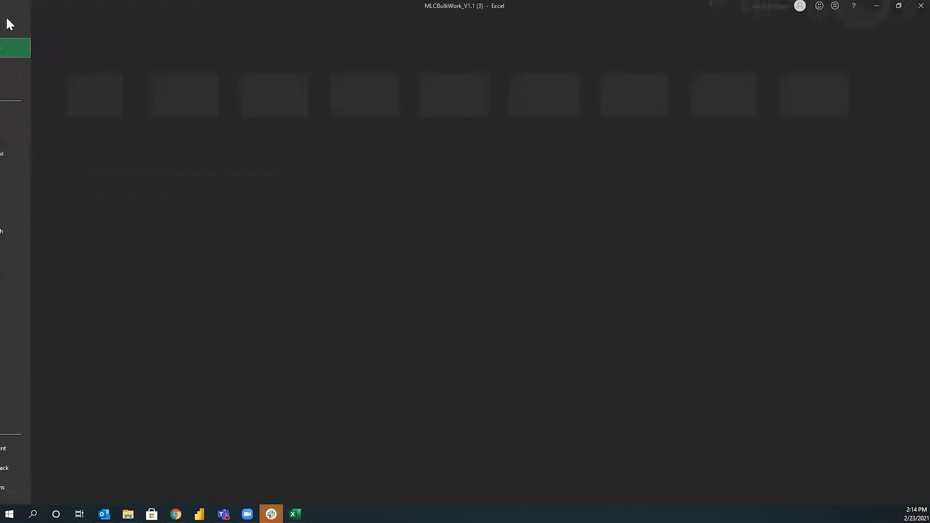
click(29, 154)
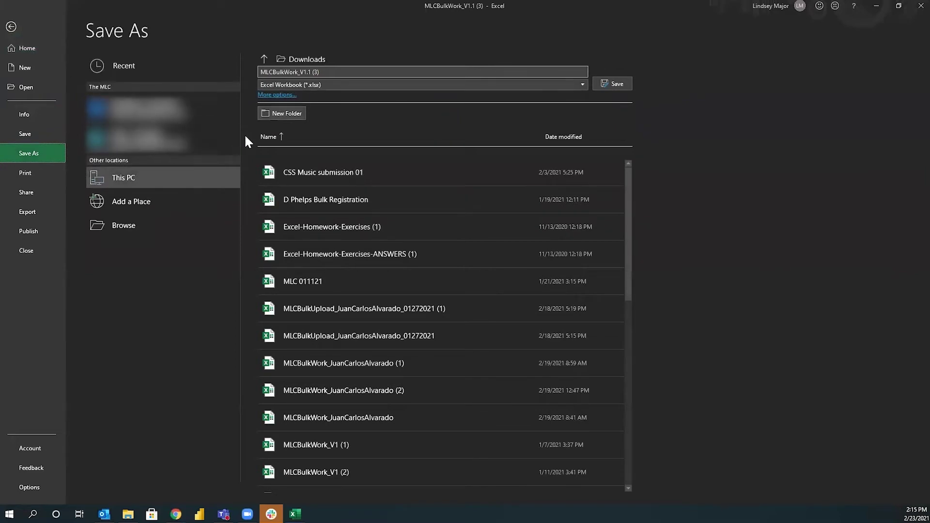
click(623, 80)
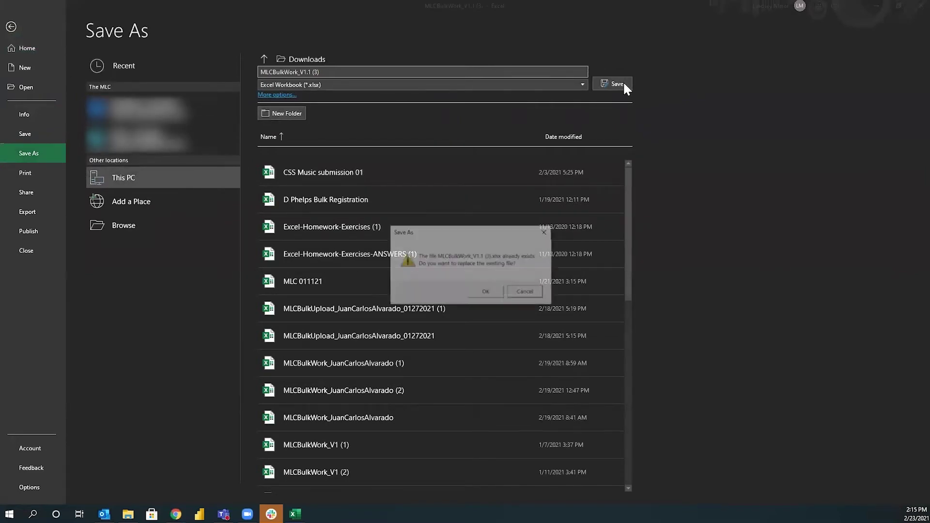
click(486, 291)
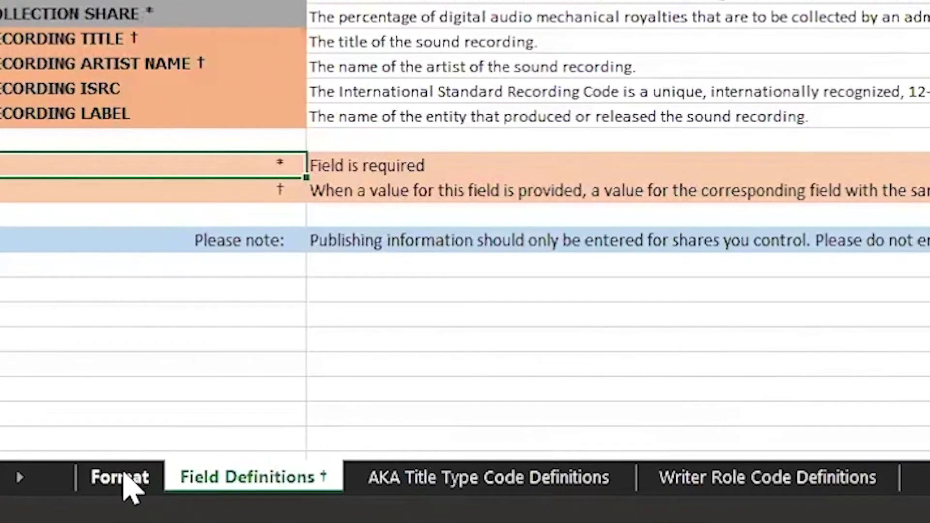
View the Format sheet's example song rows, then move to the Field Definitions sheet
click(121, 480)
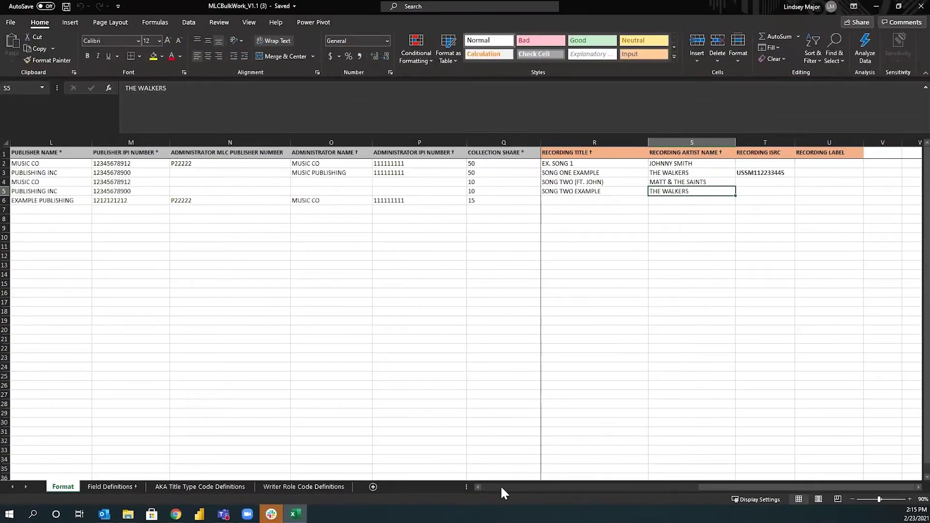
click(778, 484)
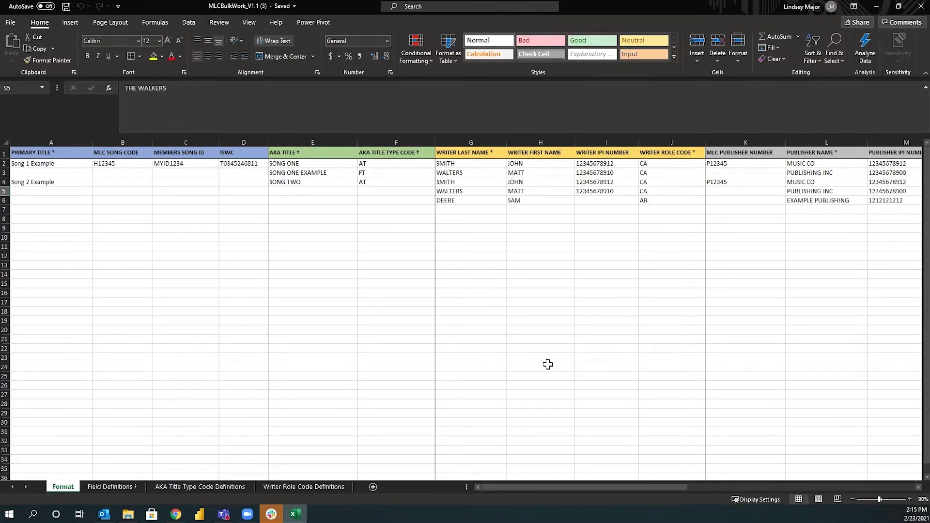
click(109, 487)
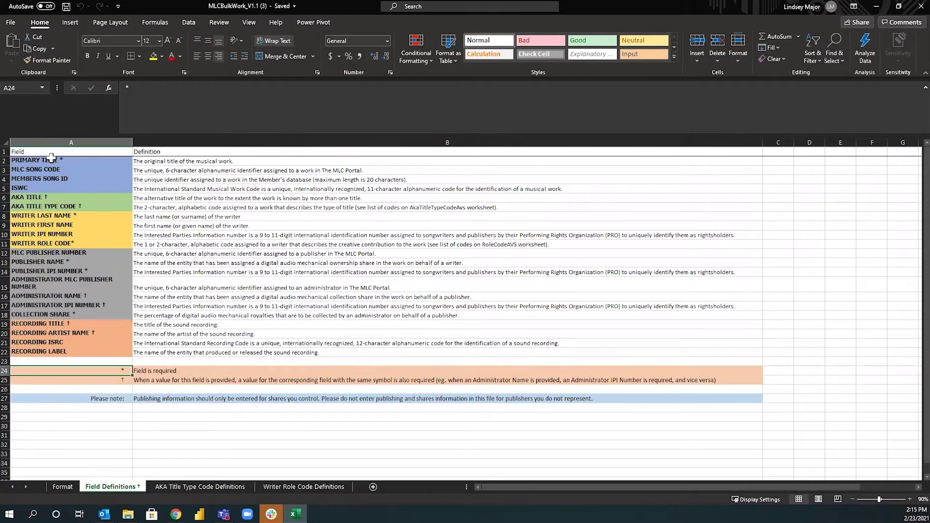
Point out the PRIMARY TITLE, WRITER, PUBLISHER and COLLECTION SHARE field definitions
click(63, 487)
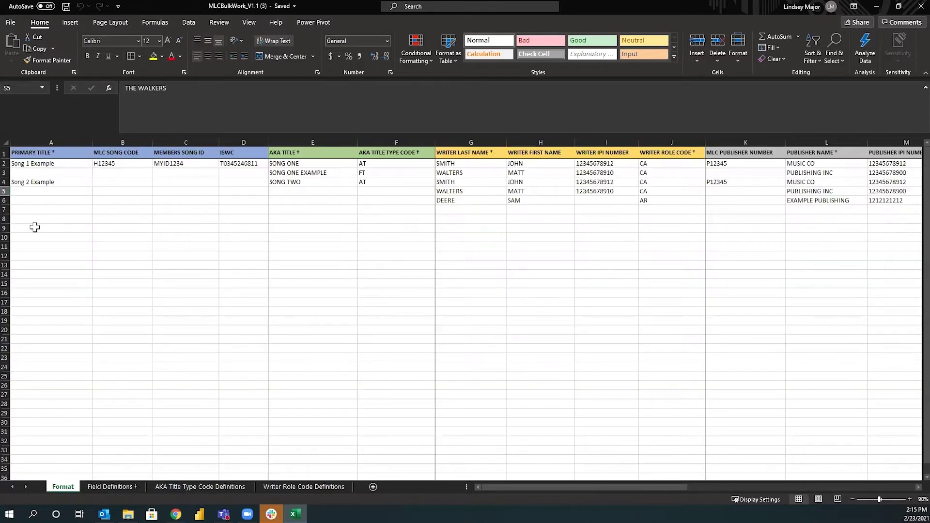
click(118, 487)
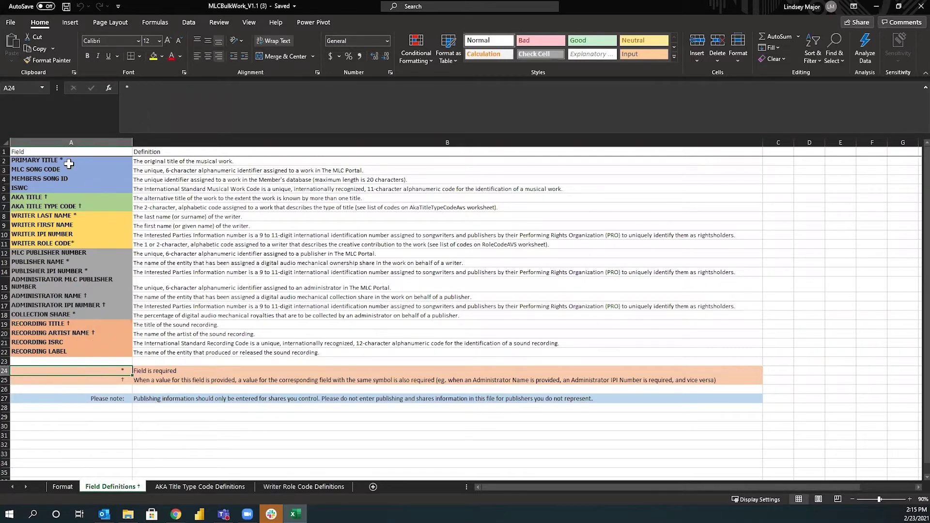
click(69, 162)
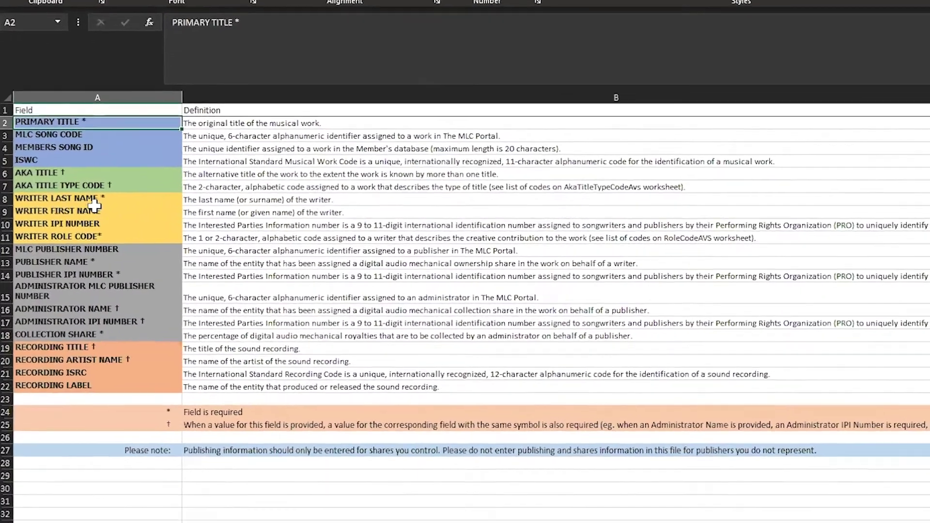
click(94, 210)
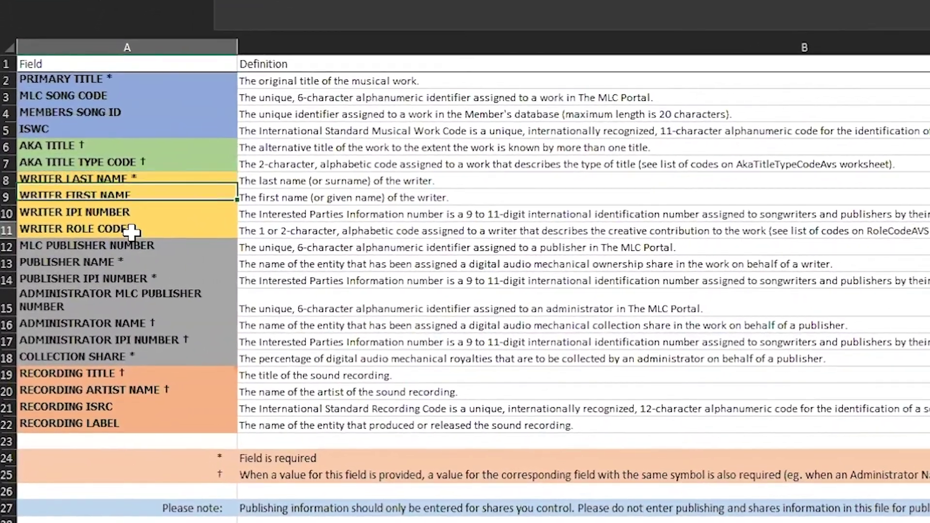
click(132, 233)
click(143, 265)
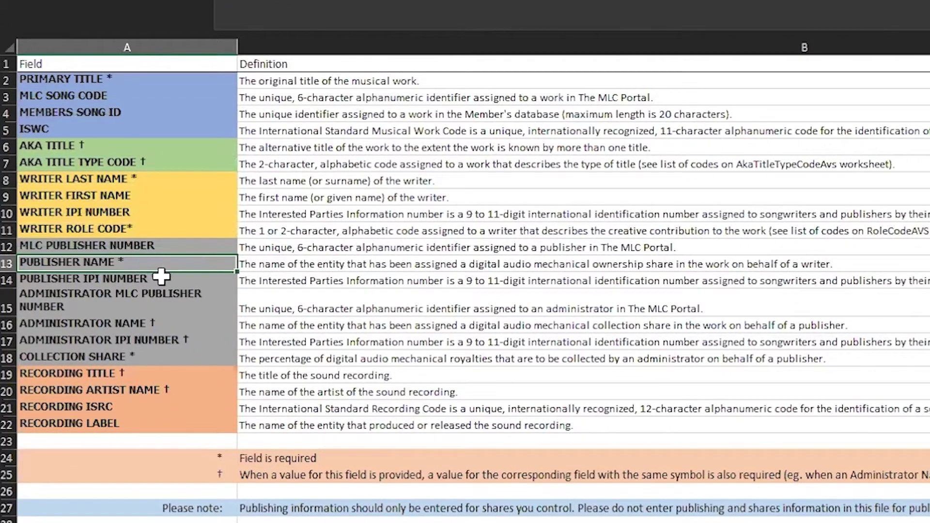
click(161, 279)
click(145, 358)
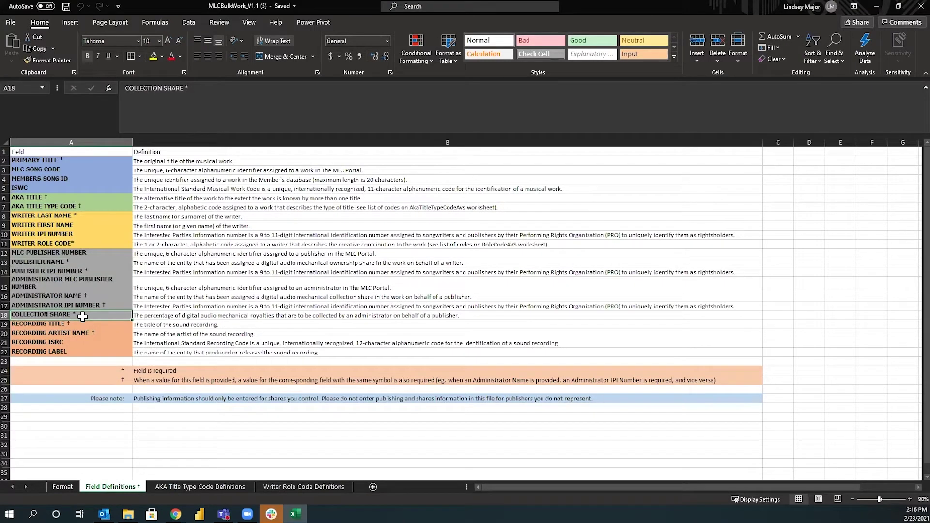
Point out the AKA TITLE and AKA TITLE TYPE CODE field definitions
click(108, 197)
click(107, 207)
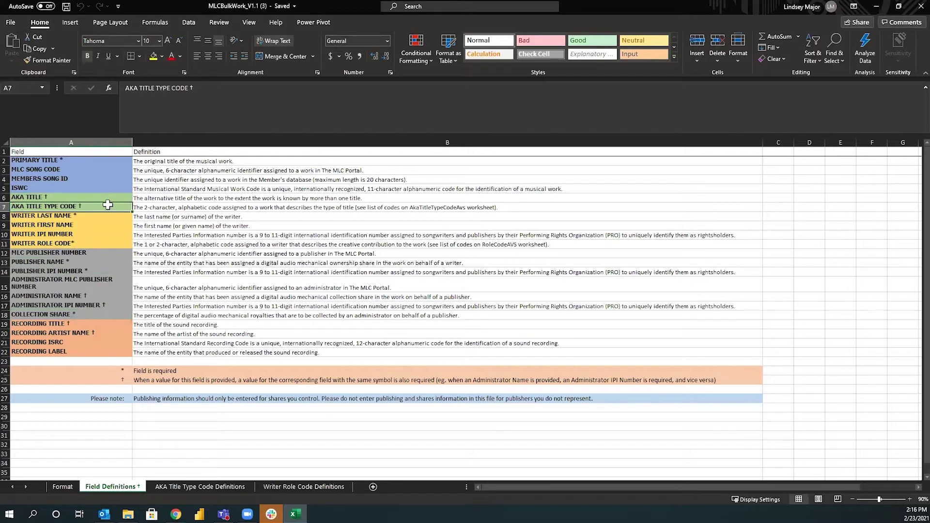
click(108, 197)
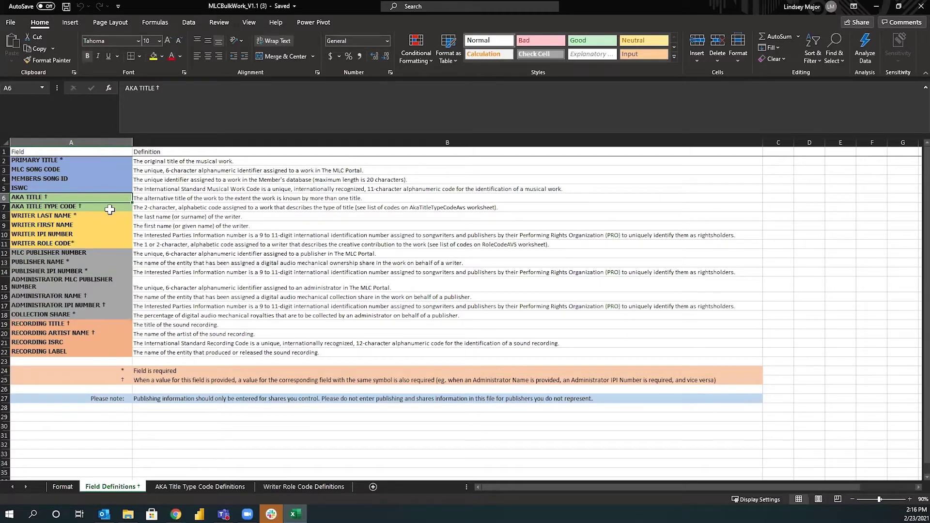
click(90, 208)
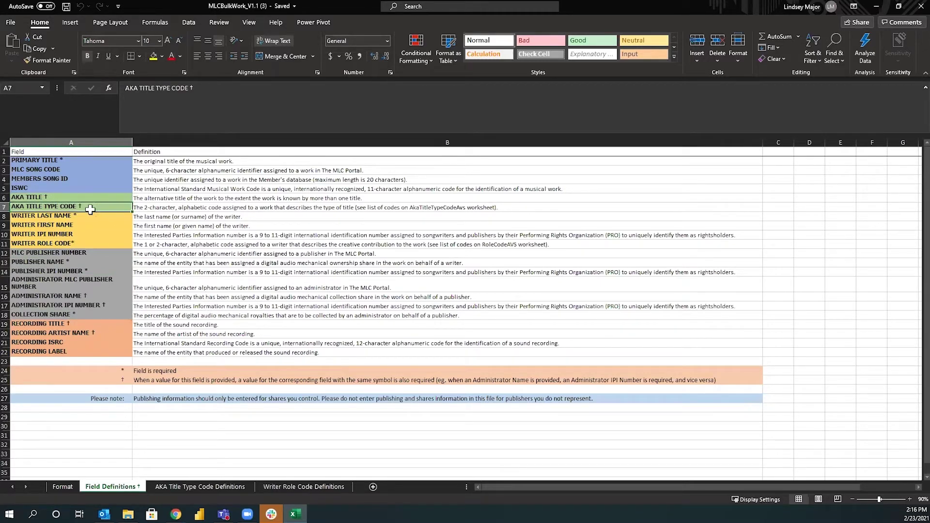
click(53, 486)
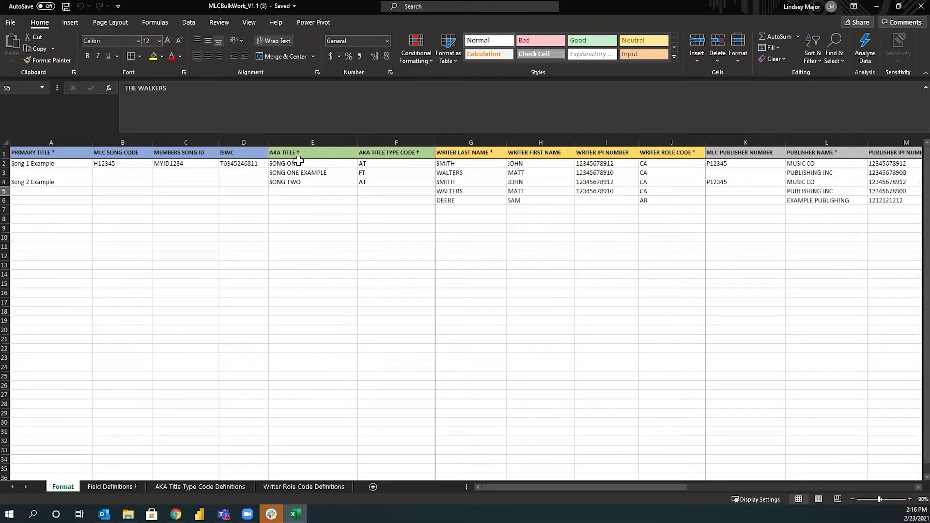
drag(298, 138, 370, 144)
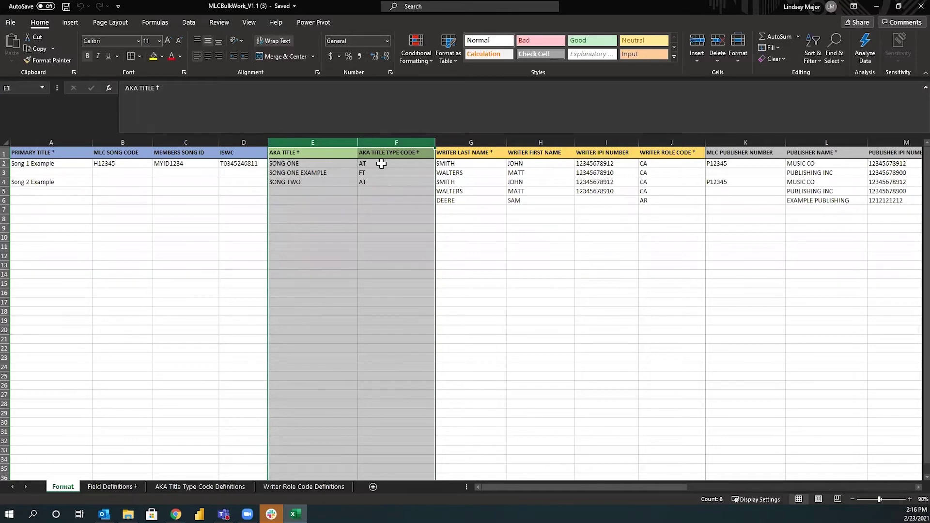
click(342, 237)
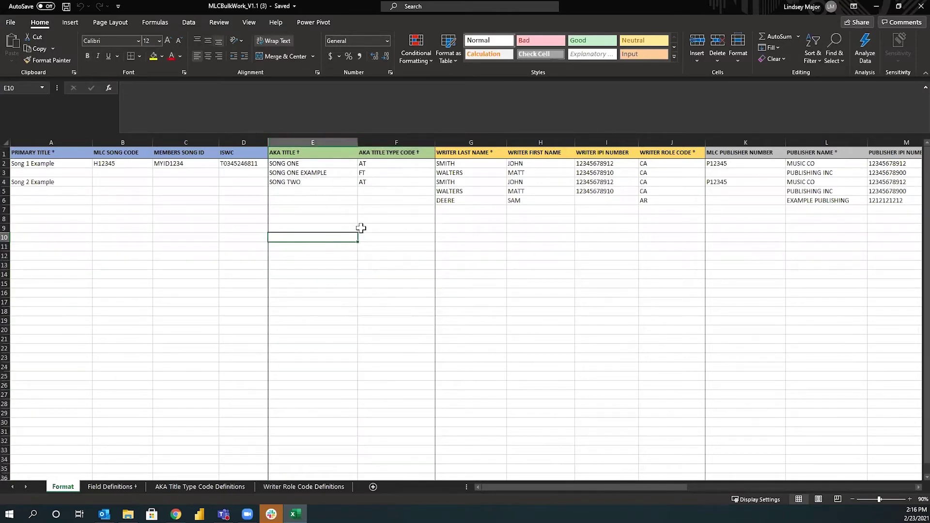
click(303, 142)
click(398, 142)
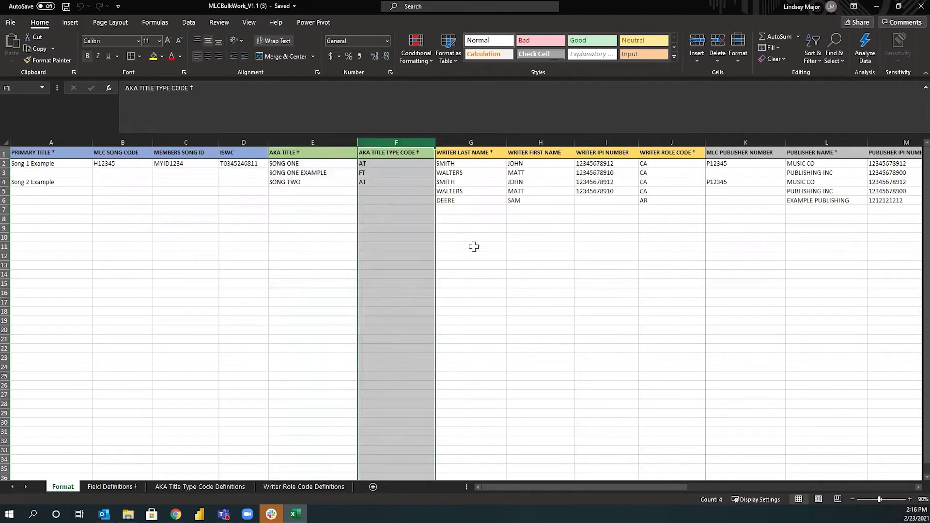
click(511, 265)
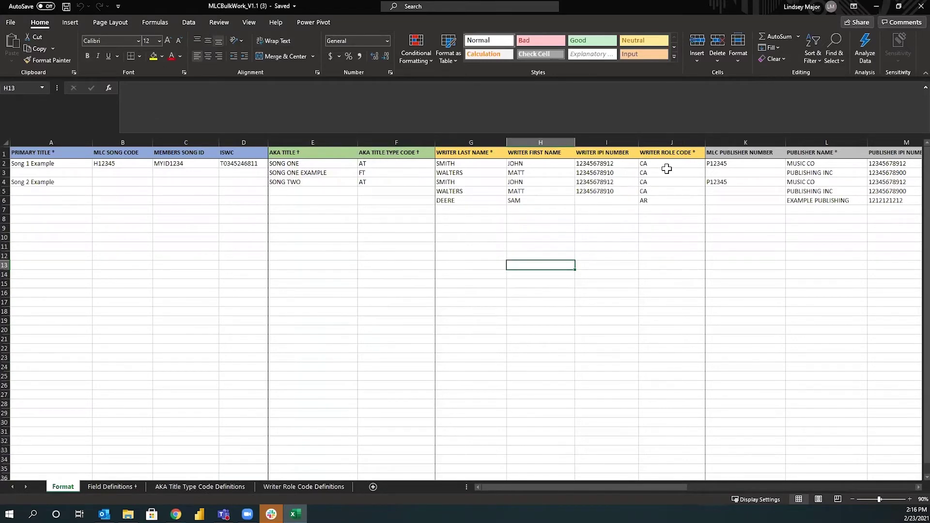
click(180, 487)
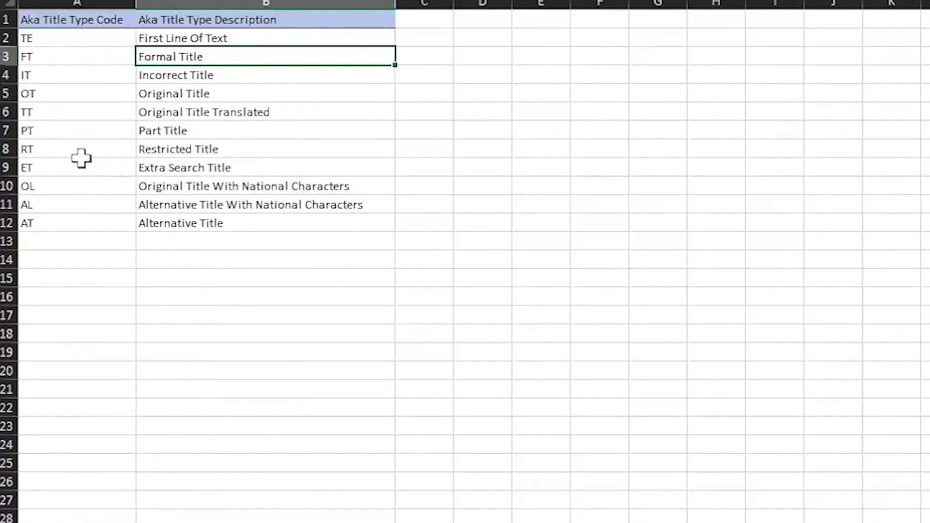
click(49, 56)
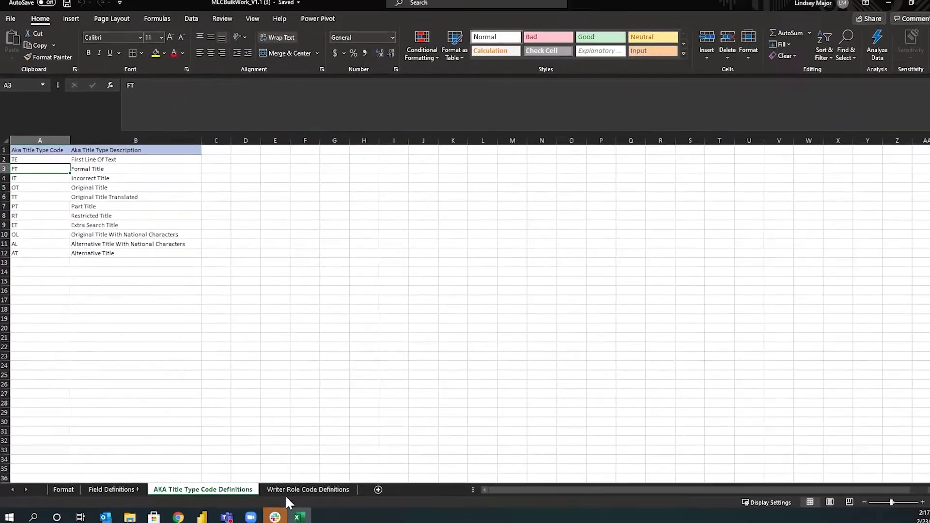
click(297, 488)
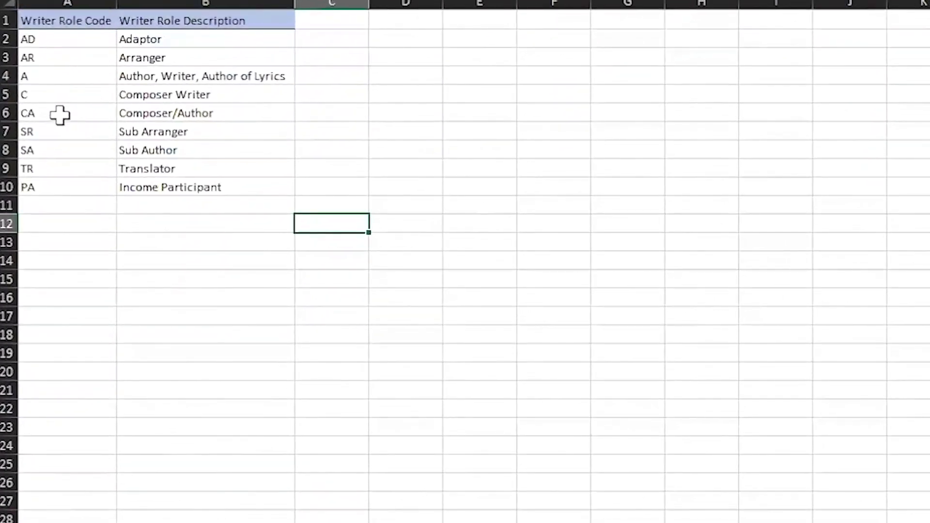
click(51, 142)
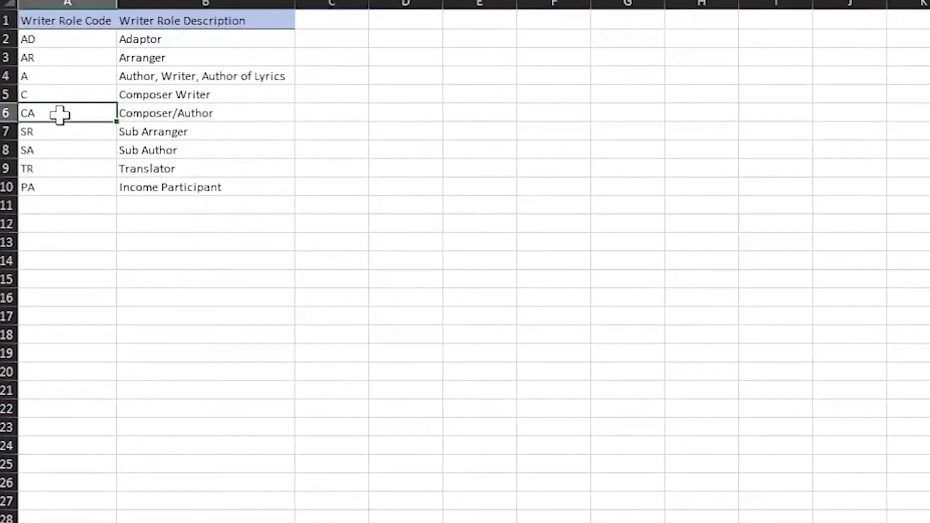
click(235, 113)
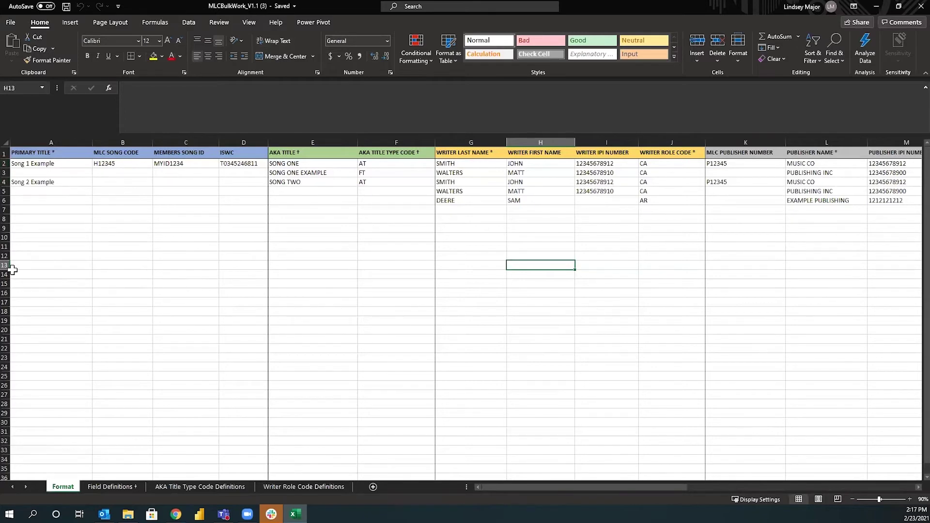
click(19, 164)
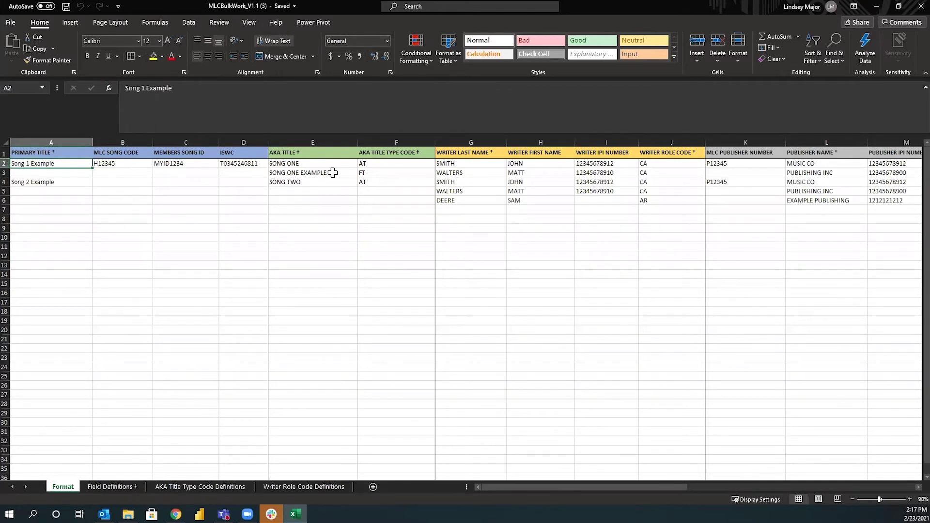
drag(464, 164, 466, 174)
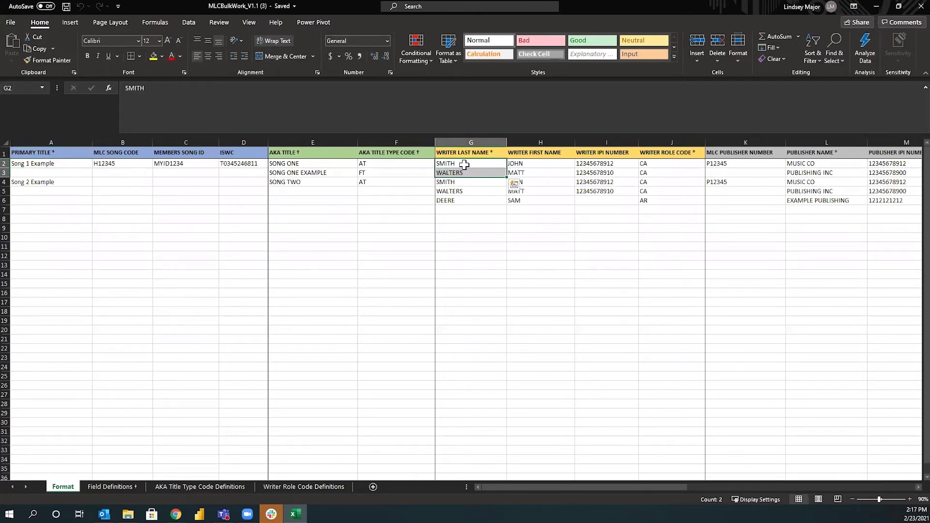
click(464, 163)
click(442, 173)
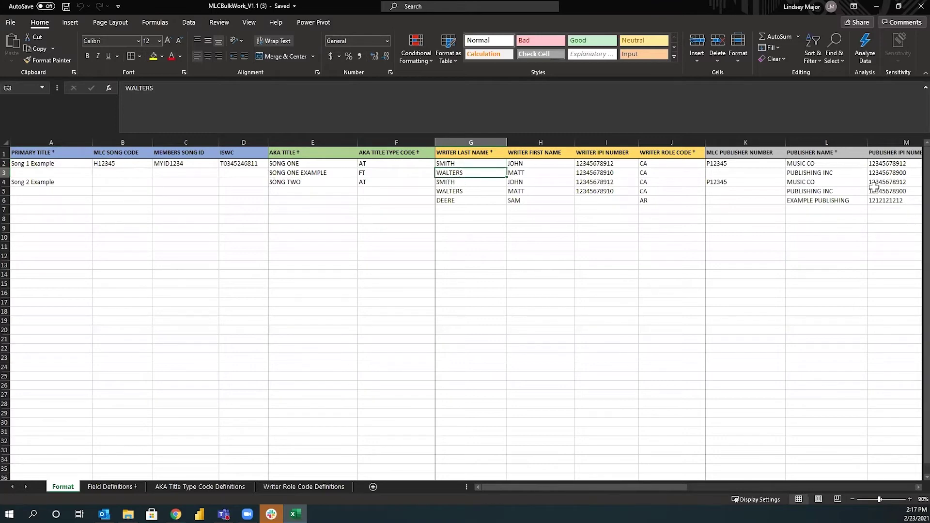
click(825, 165)
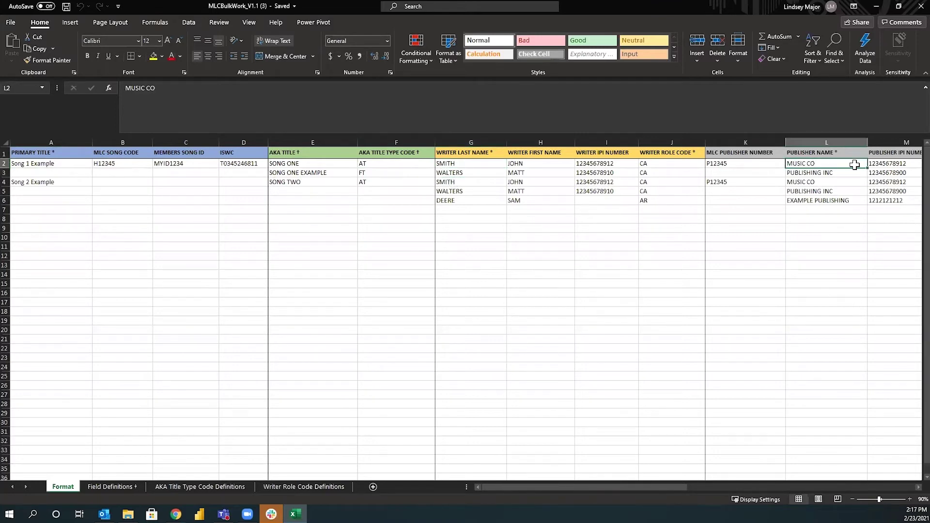
click(838, 173)
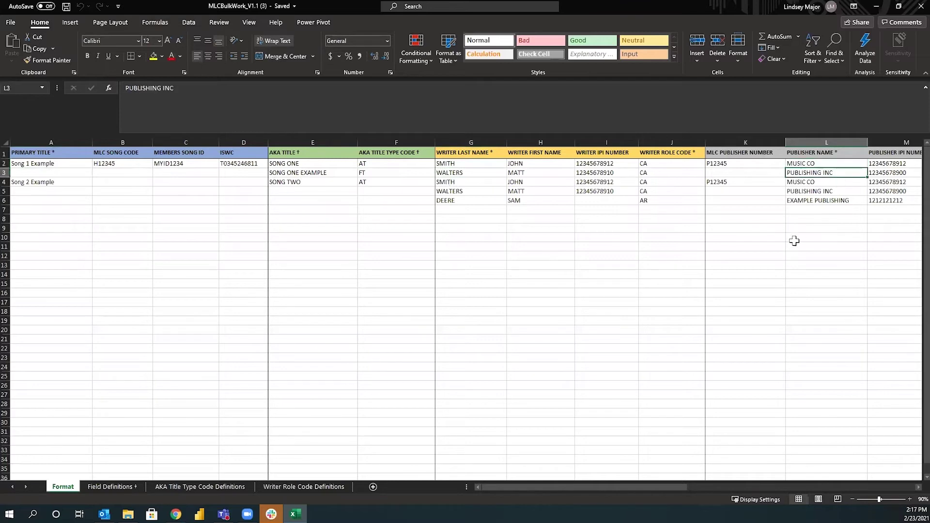
click(543, 245)
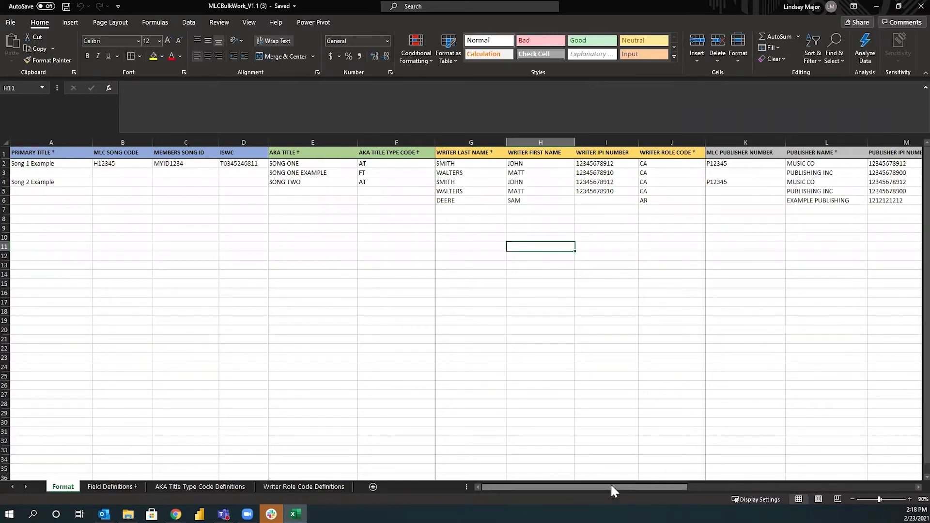
drag(611, 490, 865, 491)
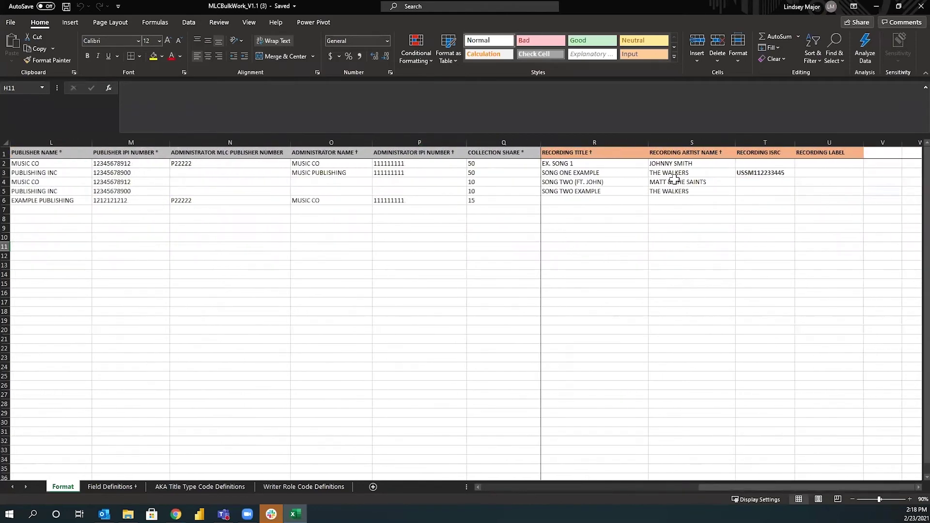
drag(712, 486, 494, 487)
click(53, 165)
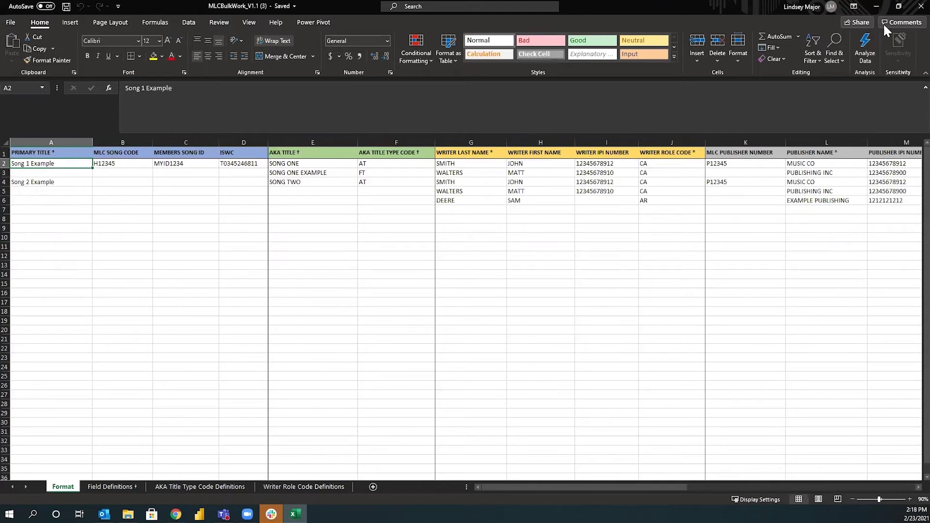
click(910, 11)
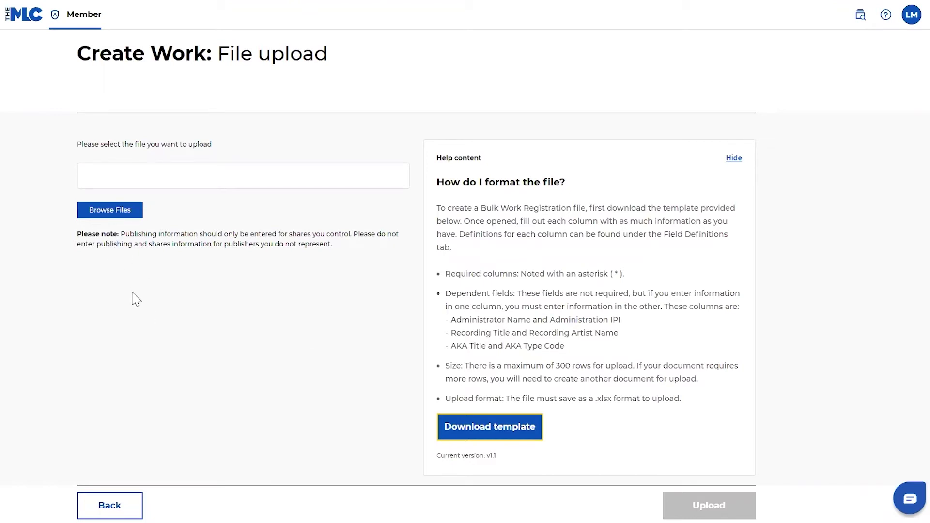
Upload BulkUploadTest_MissingData.xlsx and dismiss the warning about blank required Ipi fields
click(116, 212)
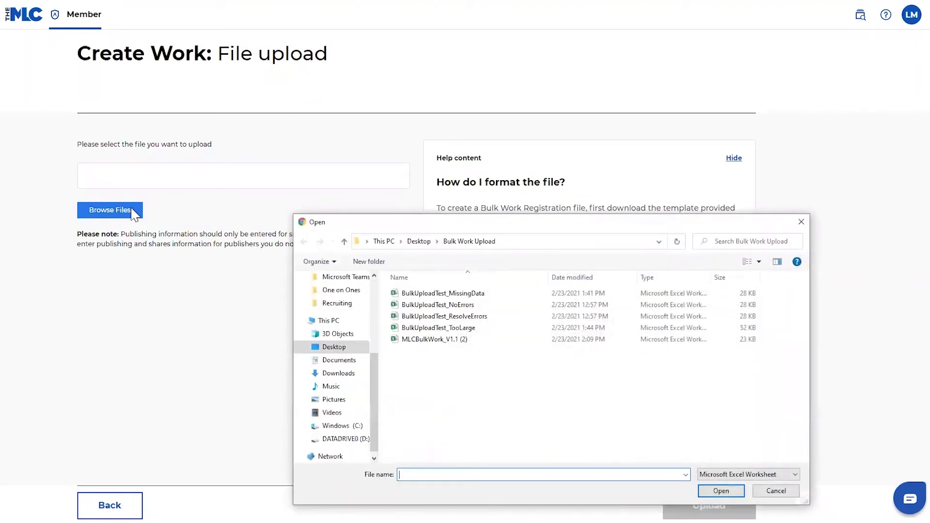
click(433, 294)
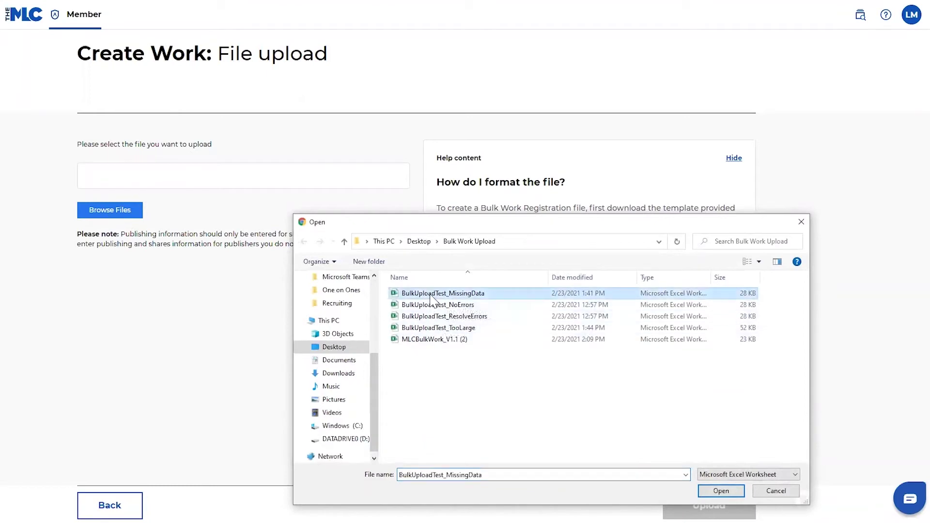
click(721, 491)
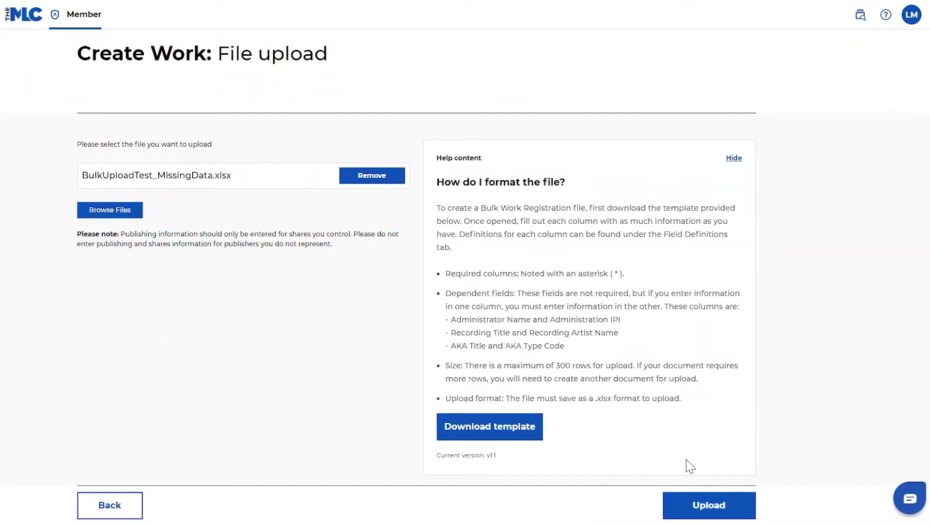
click(702, 513)
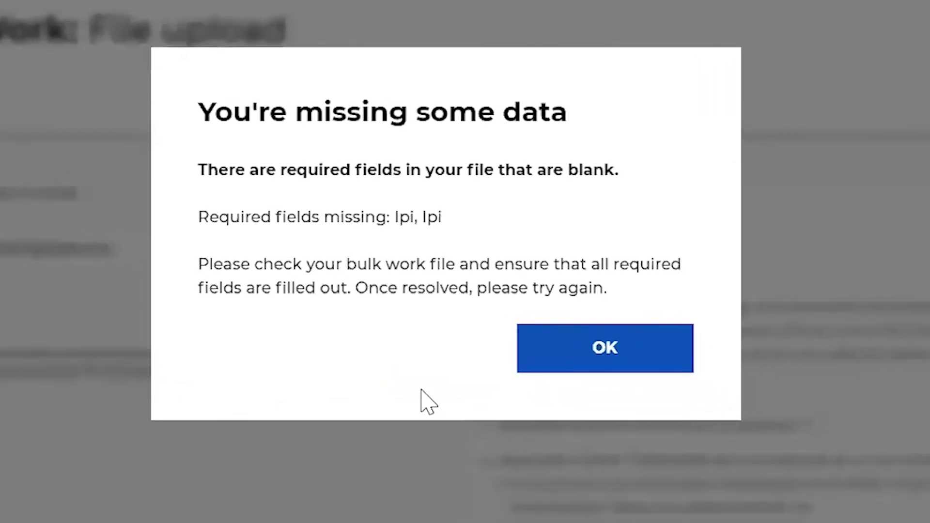
drag(461, 219, 386, 249)
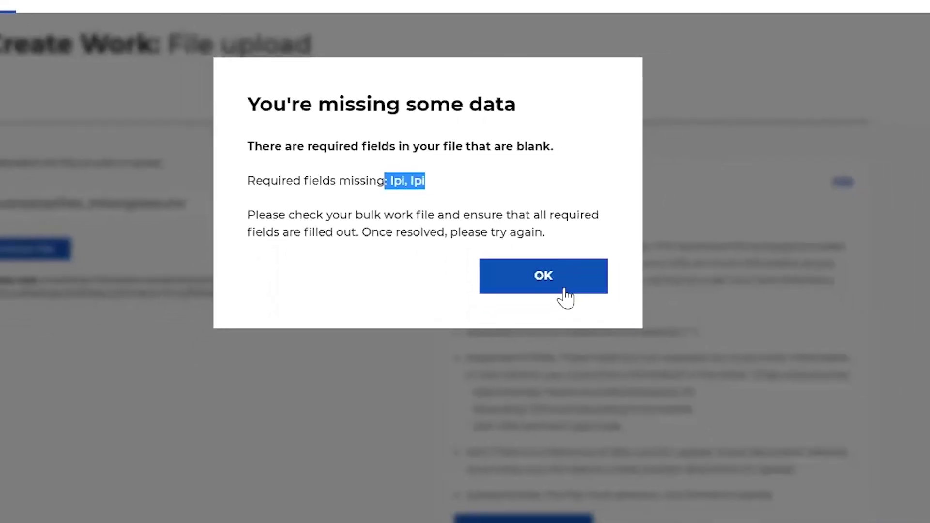
click(598, 342)
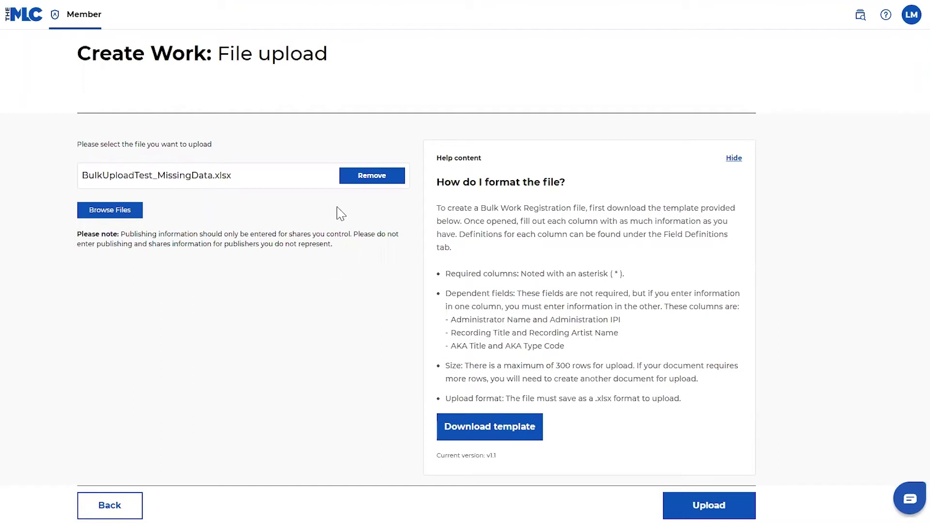
Upload BulkUploadTest_TooLarge instead, dismiss its over-300-lines rejection and remove it from the form
click(370, 187)
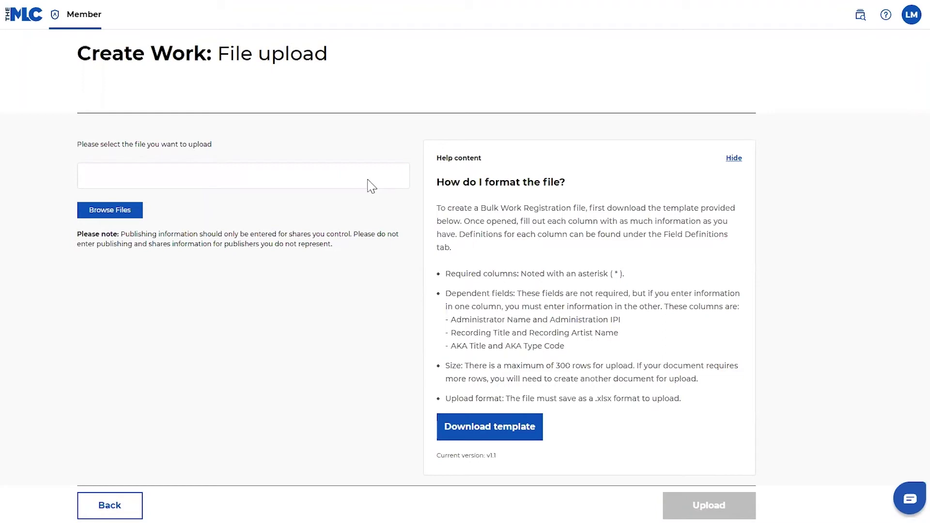
click(116, 212)
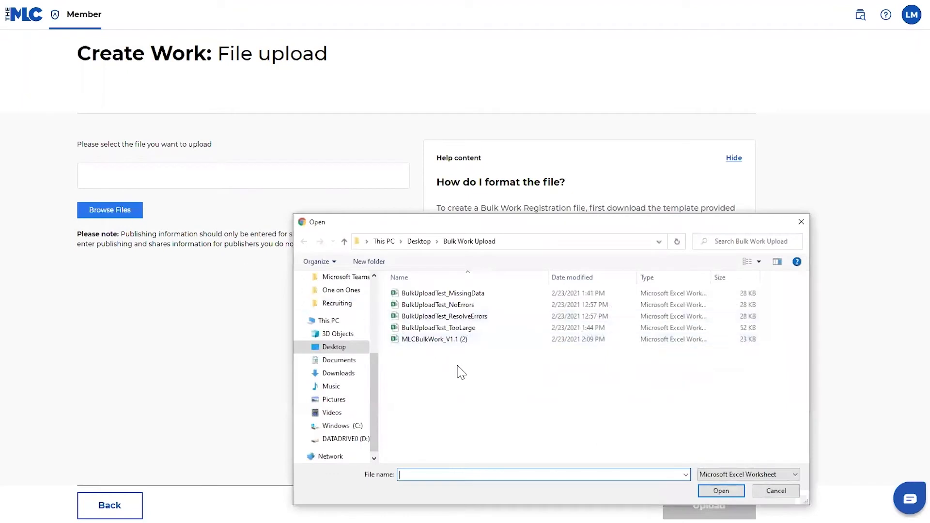
click(455, 329)
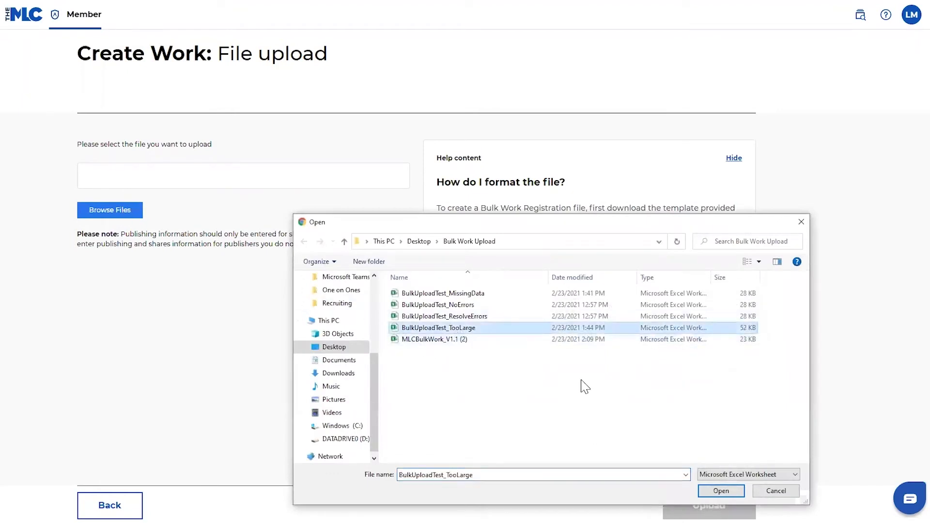
click(720, 492)
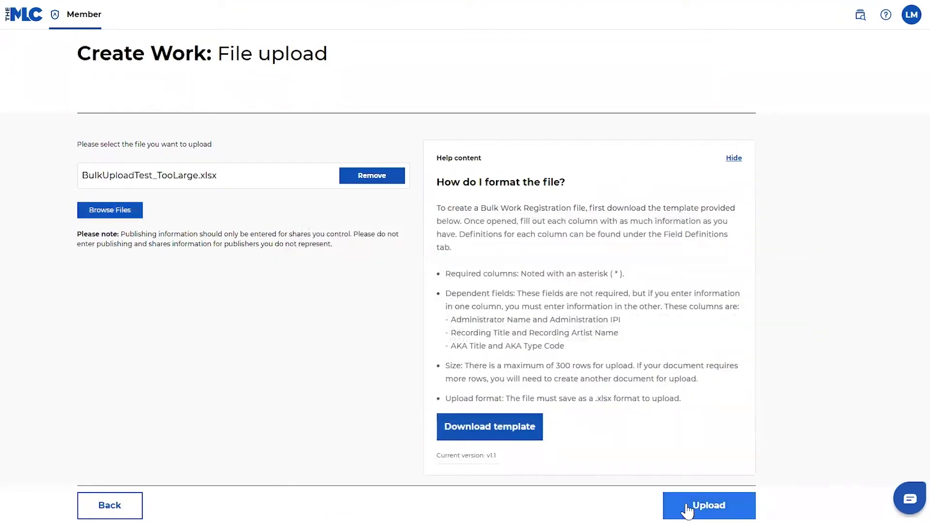
click(692, 507)
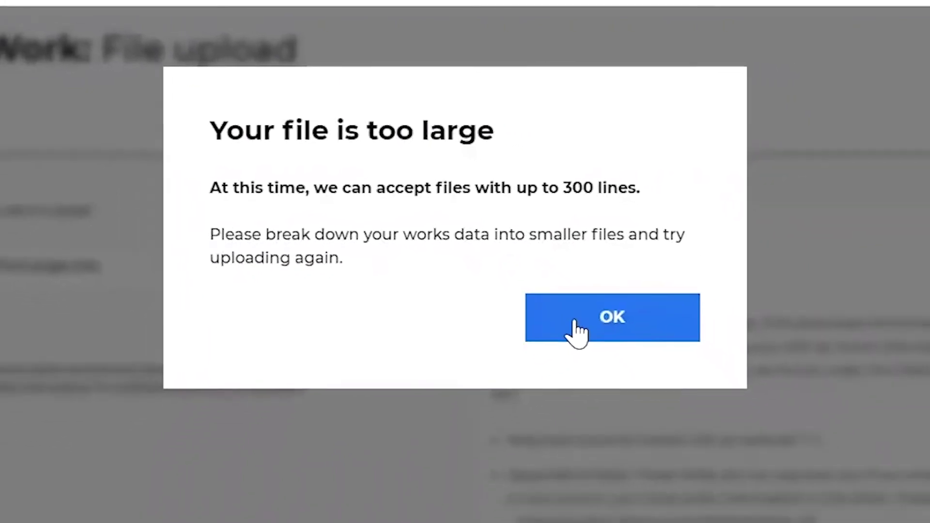
click(577, 330)
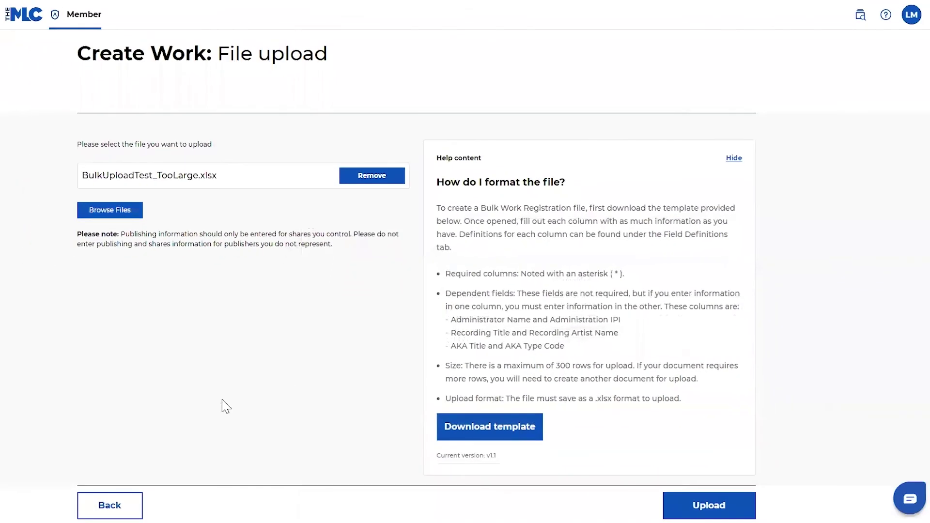
click(370, 179)
click(103, 209)
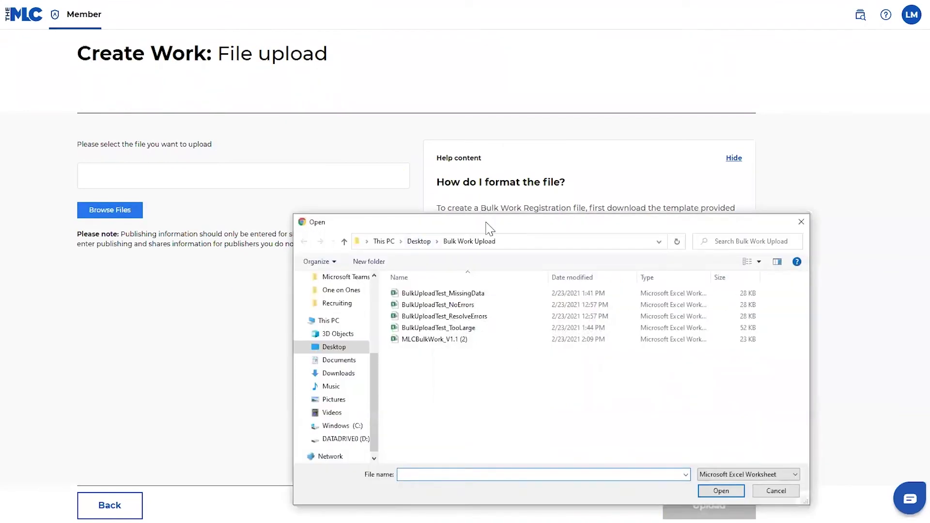
Upload BulkUploadTest_ResolveErrors, acknowledge the 20 ready / 3 flagged summary, and open Song 1 Example
click(478, 318)
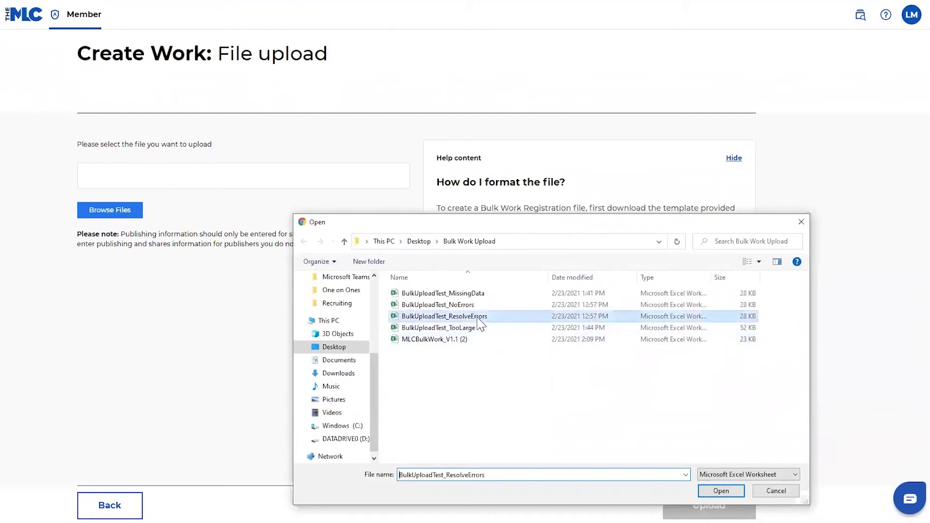
click(721, 490)
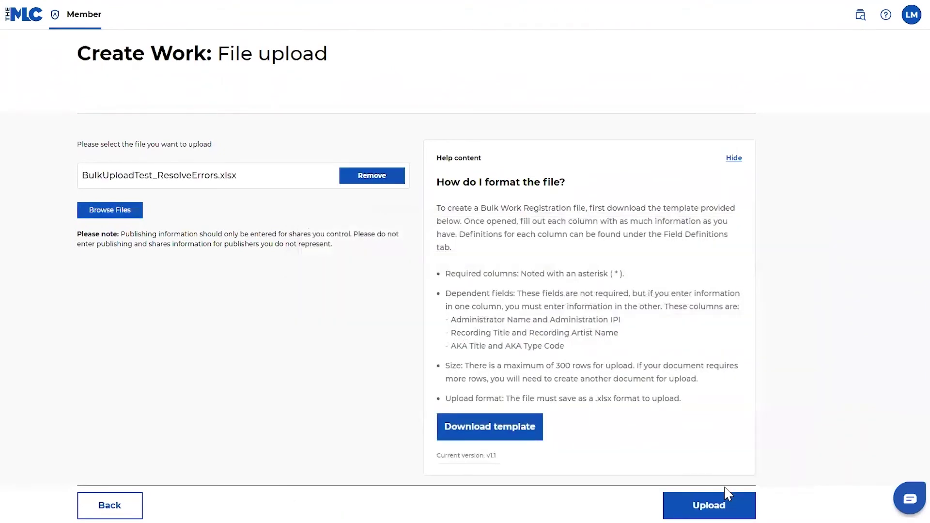
click(707, 508)
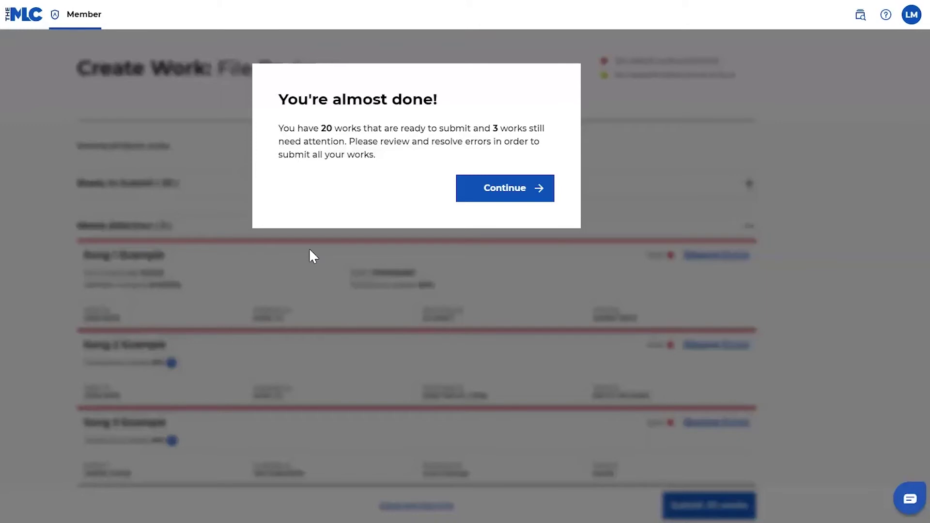
click(507, 197)
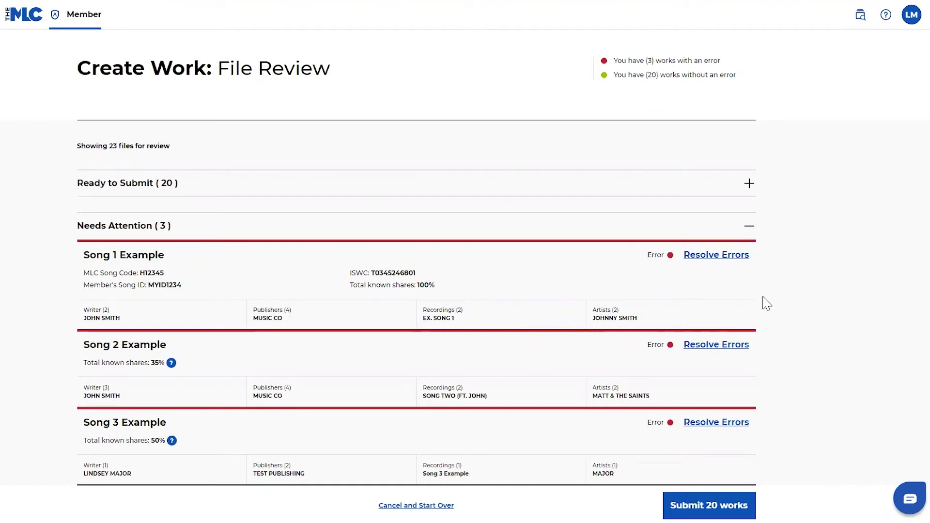
click(715, 258)
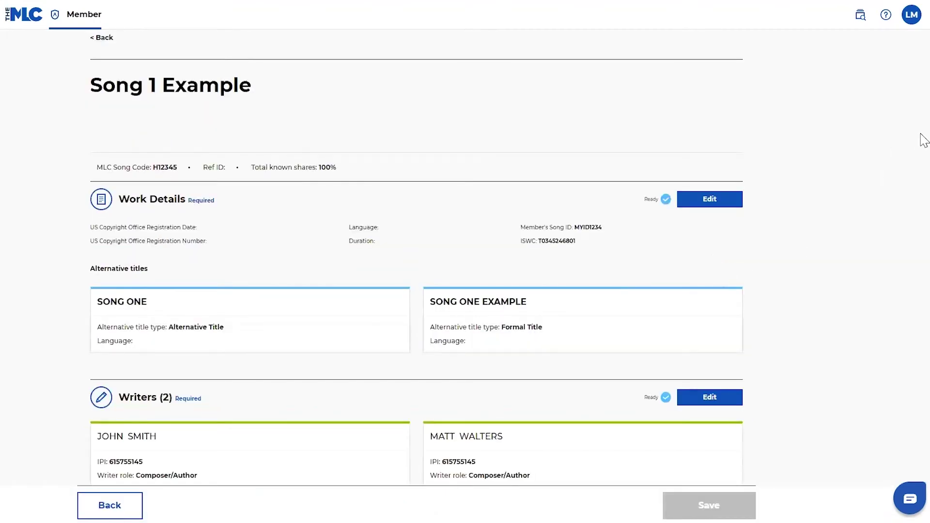
Scroll down Song 1 Example to its error-flagged Publishers (4) section
scroll(923, 145, down, 6)
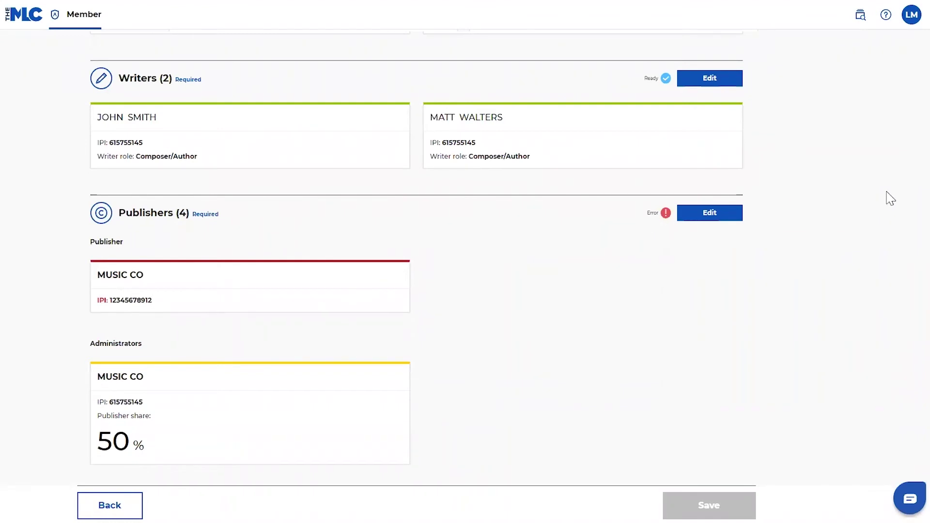
scroll(922, 191, down, 2)
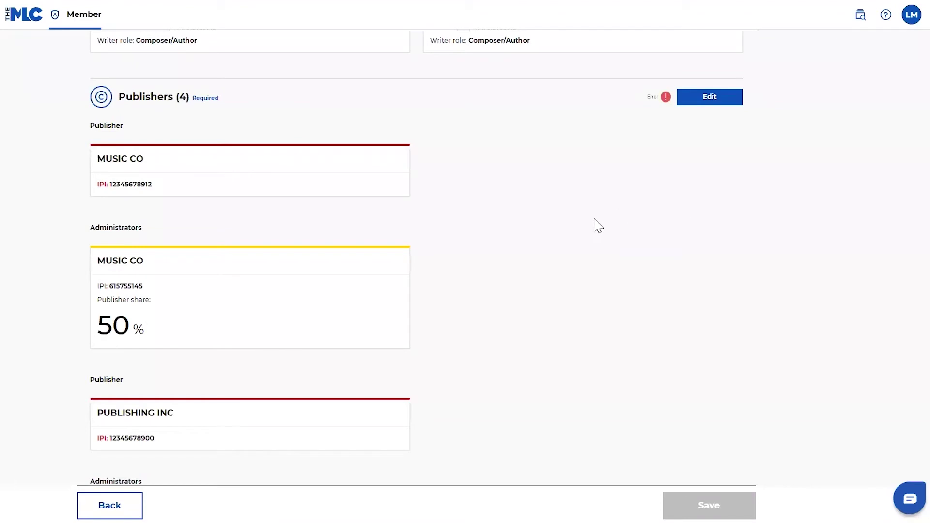
click(708, 97)
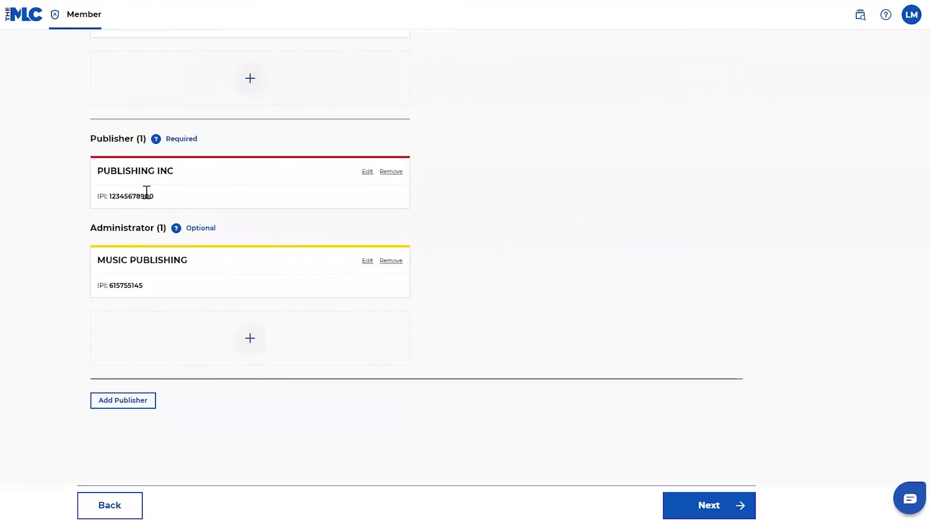
click(368, 172)
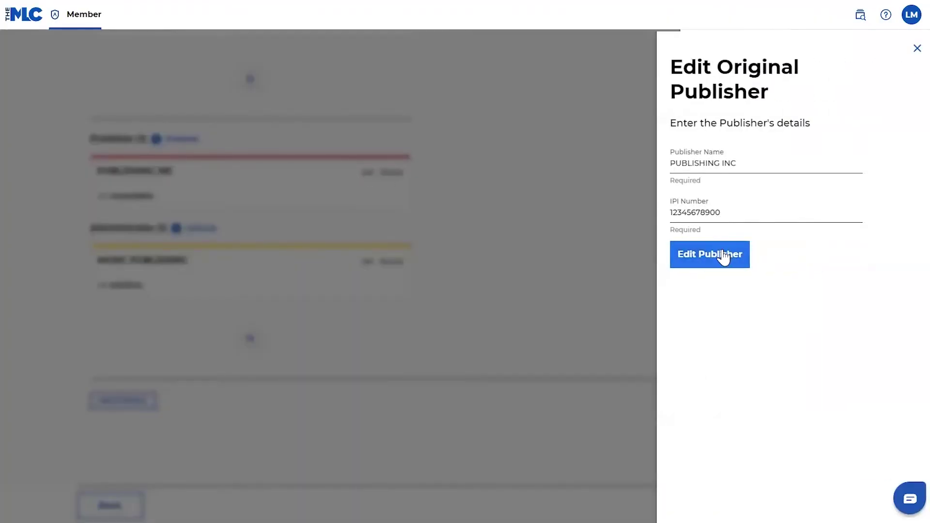
drag(727, 212, 641, 218)
key(ctrl+v)
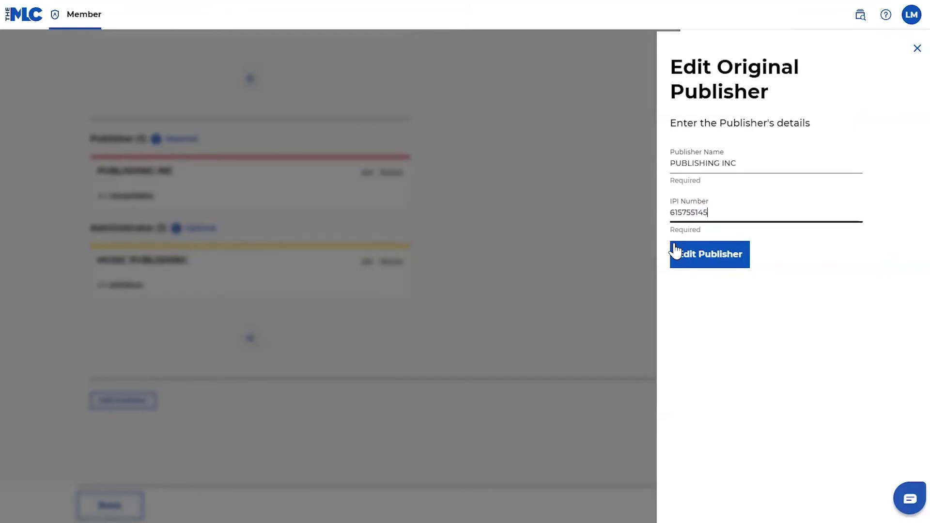
click(698, 256)
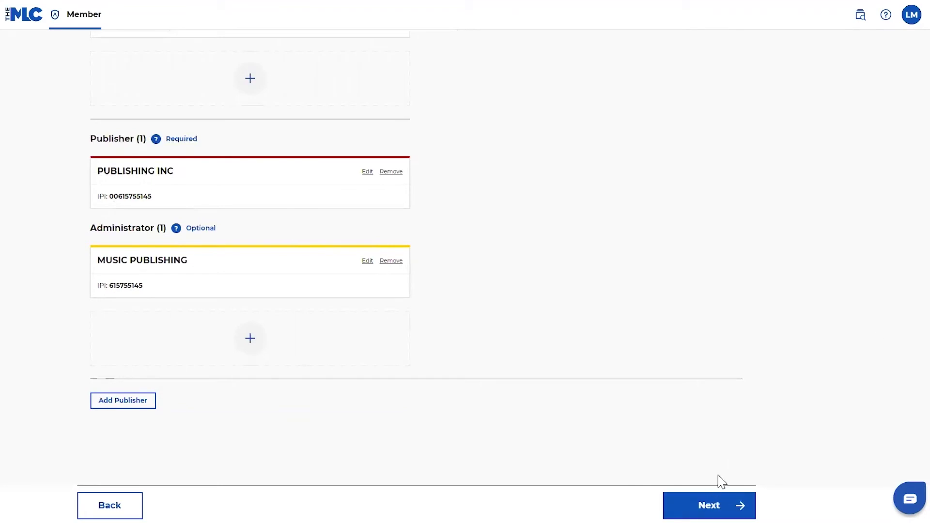
scroll(923, 246, up, 4)
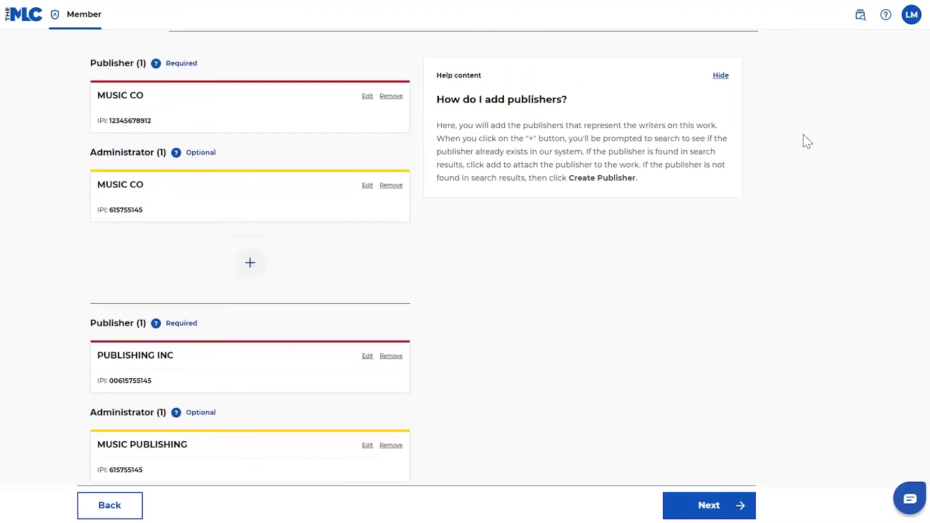
click(367, 97)
drag(730, 214, 622, 211)
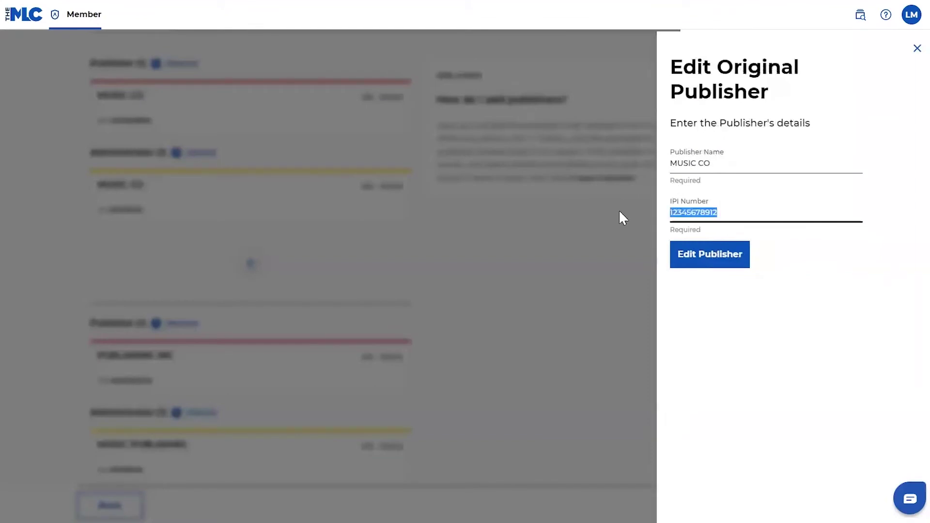
text(615755145)
click(694, 259)
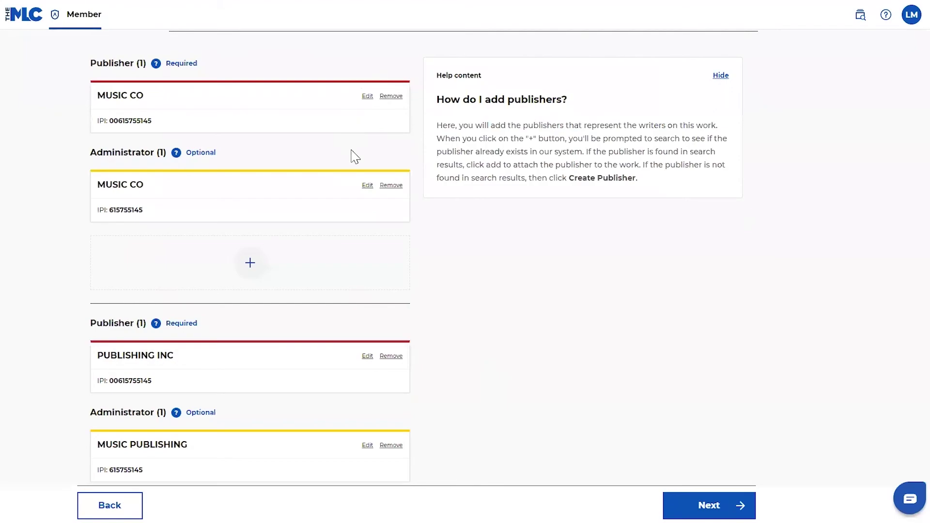
click(368, 97)
click(717, 259)
scroll(820, 382, down, 4)
Step Song 1 Example through shares, links and review, then save it back to File Review
click(699, 506)
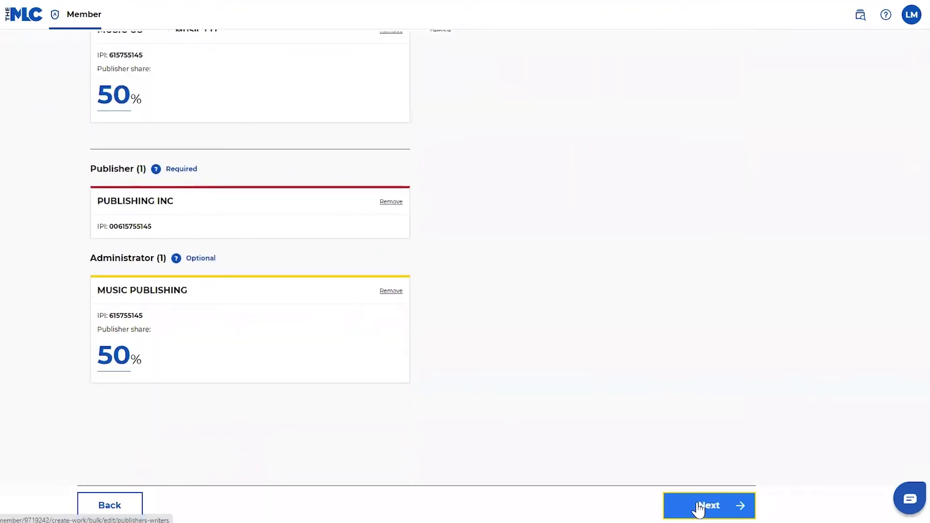
scroll(923, 140, up, 4)
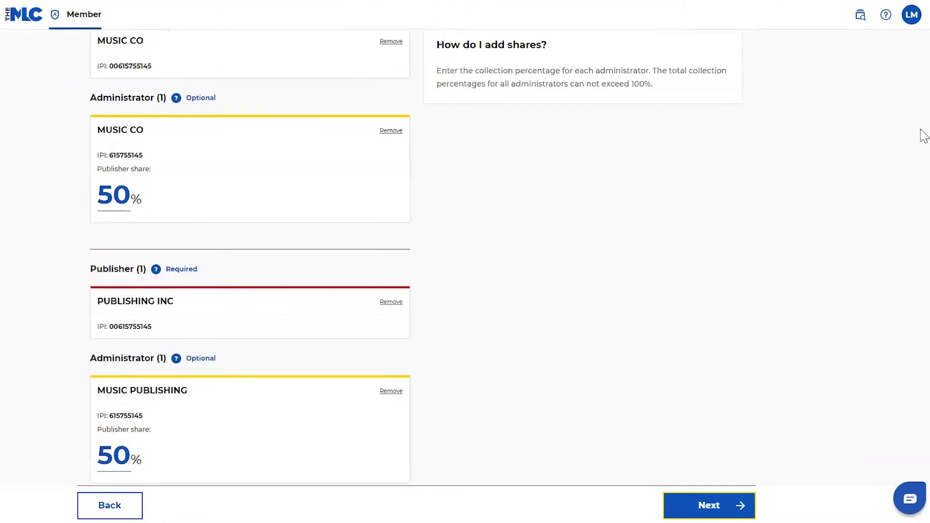
scroll(921, 118, down, 3)
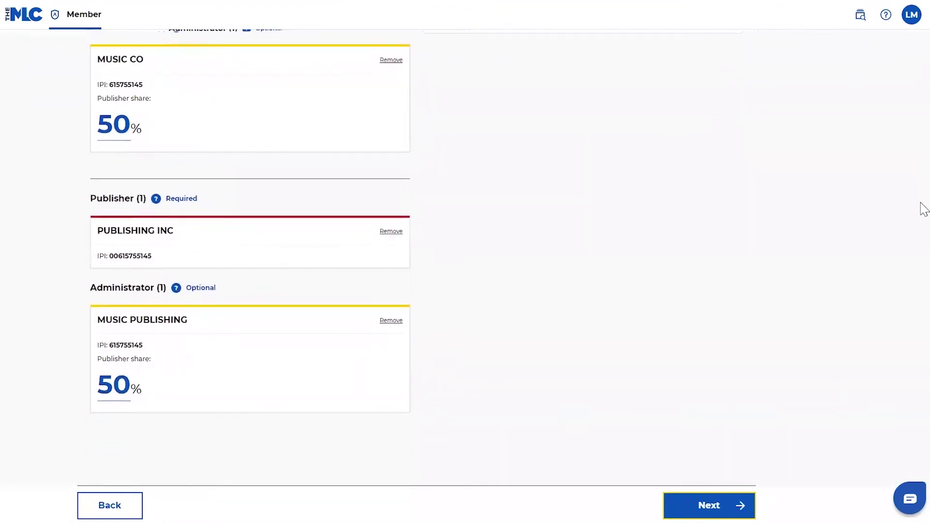
click(717, 509)
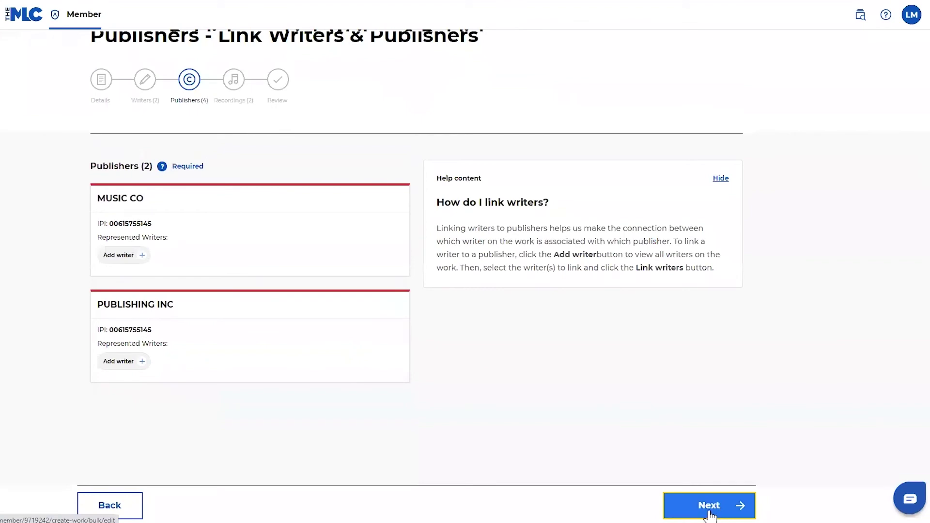
click(710, 516)
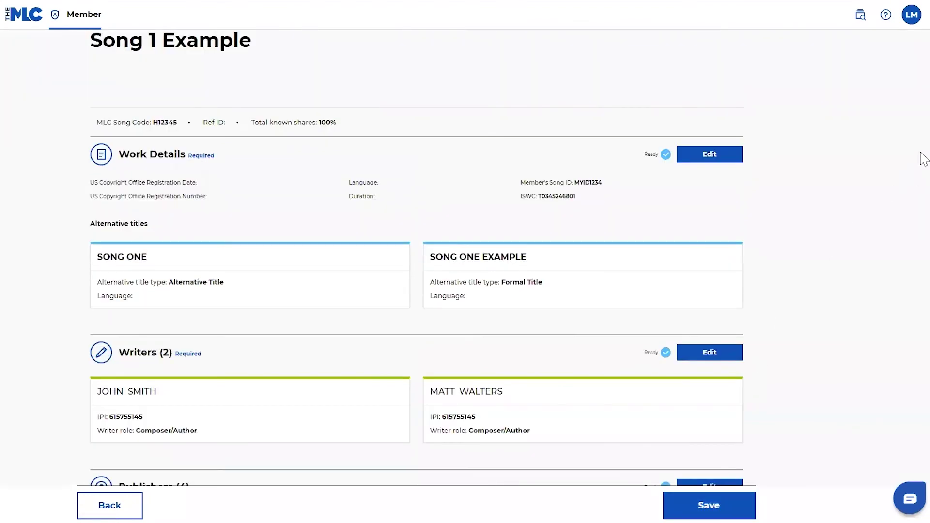
drag(921, 160, 921, 268)
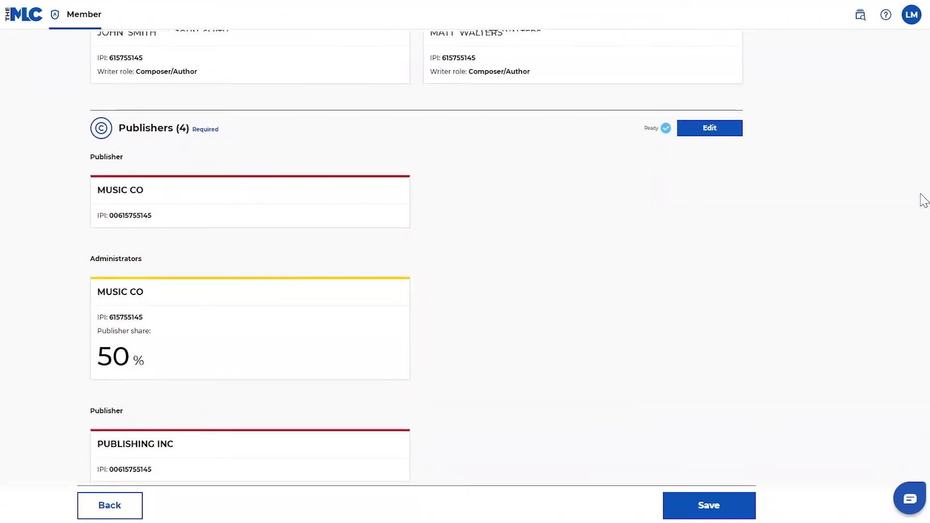
drag(923, 200, 924, 349)
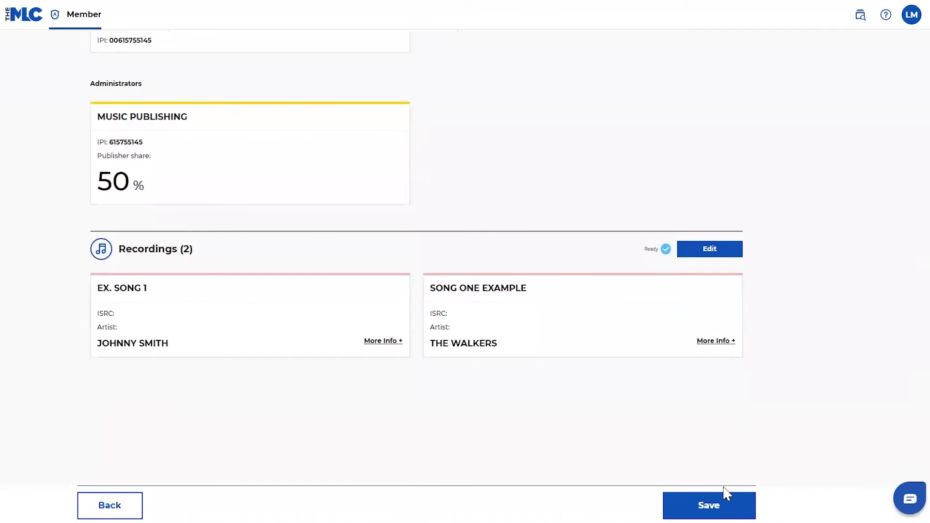
click(709, 505)
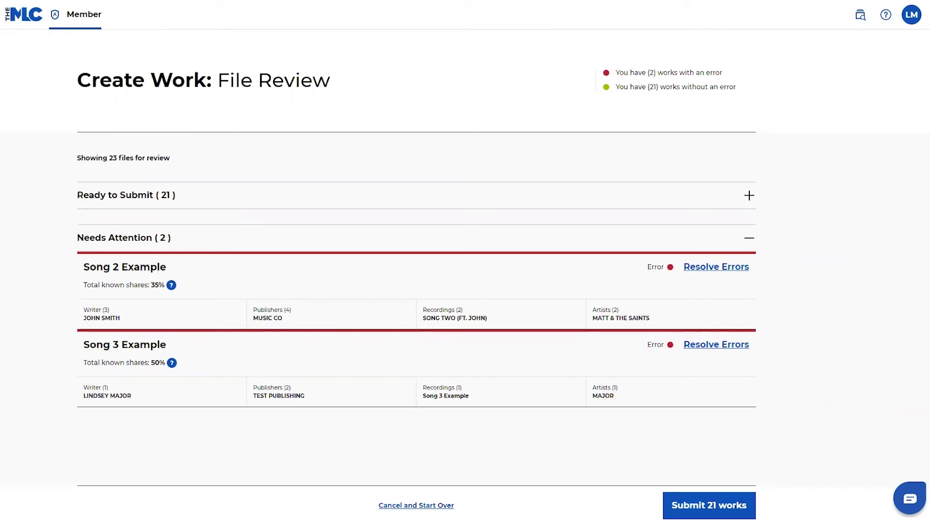
Discard the current bulk upload and restart Register Bulk Works with a fresh file selection
click(417, 506)
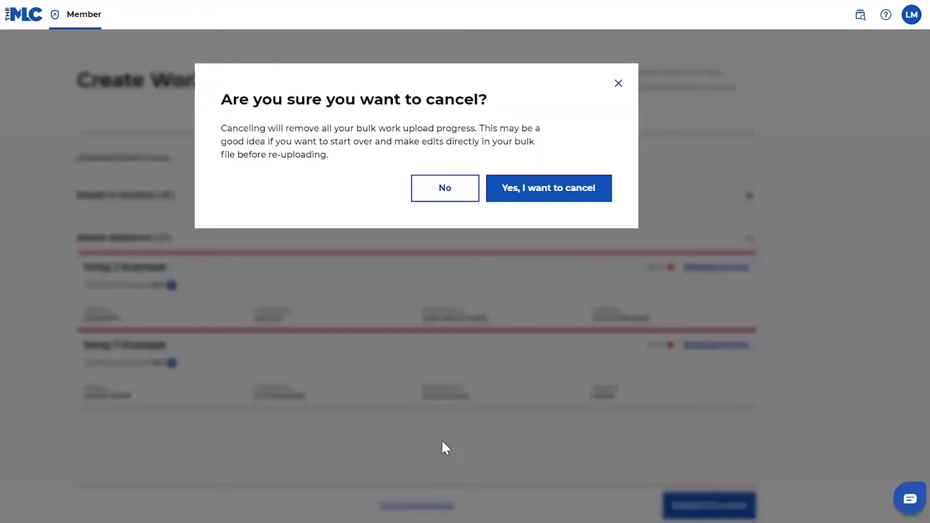
click(573, 192)
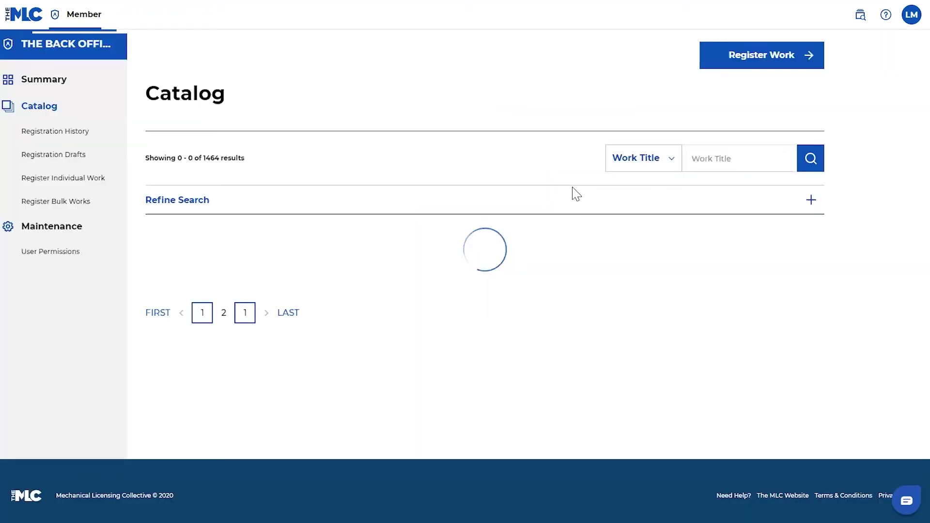
click(55, 203)
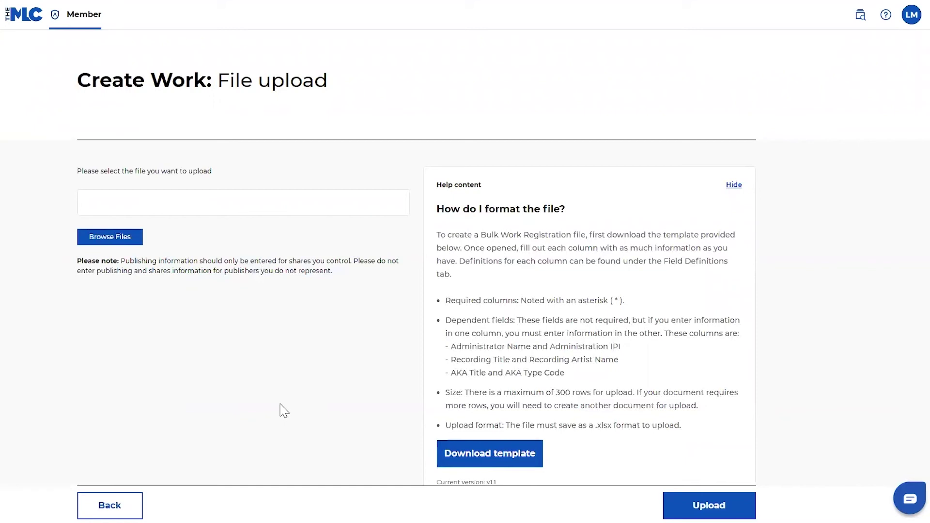
click(103, 240)
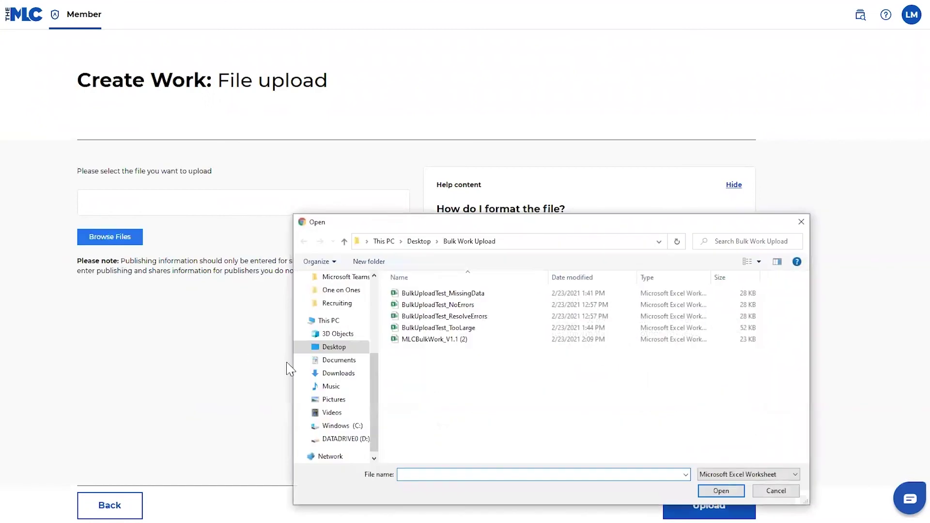
Upload the BulkUploadTest_NoErrors spreadsheet for checking
click(457, 305)
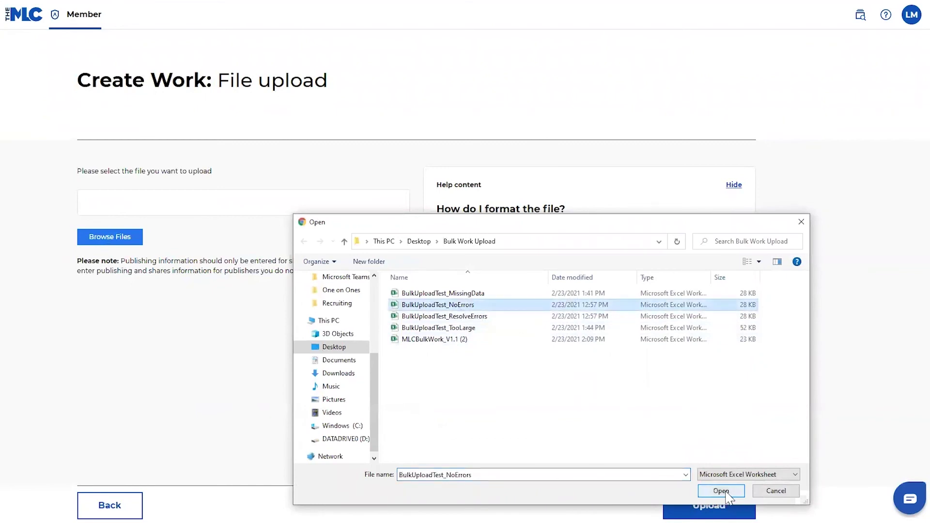
click(727, 491)
click(711, 506)
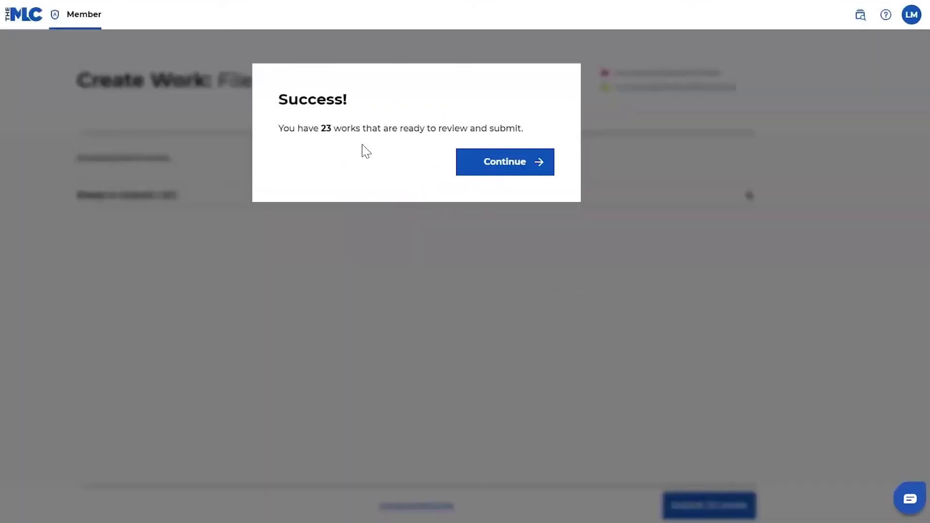
Review the 23 works listed as Ready to Submit and submit them all
click(529, 164)
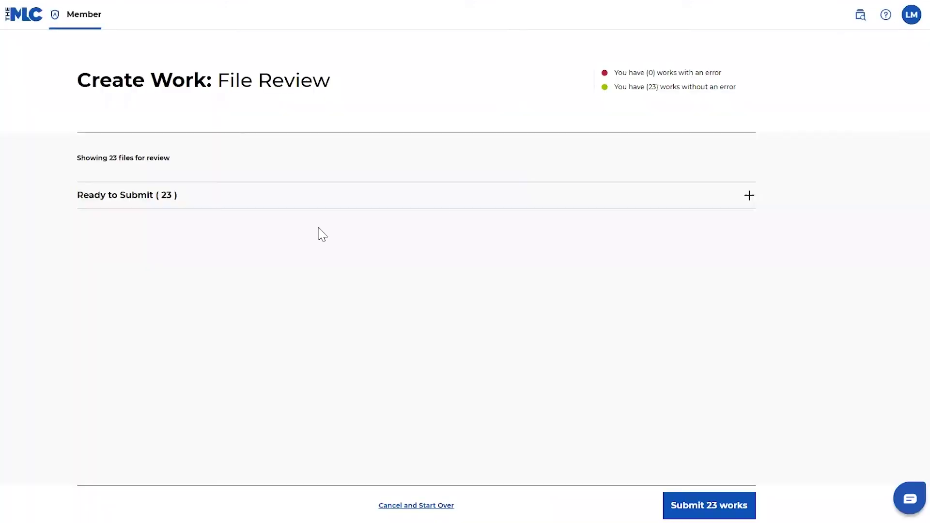
click(750, 196)
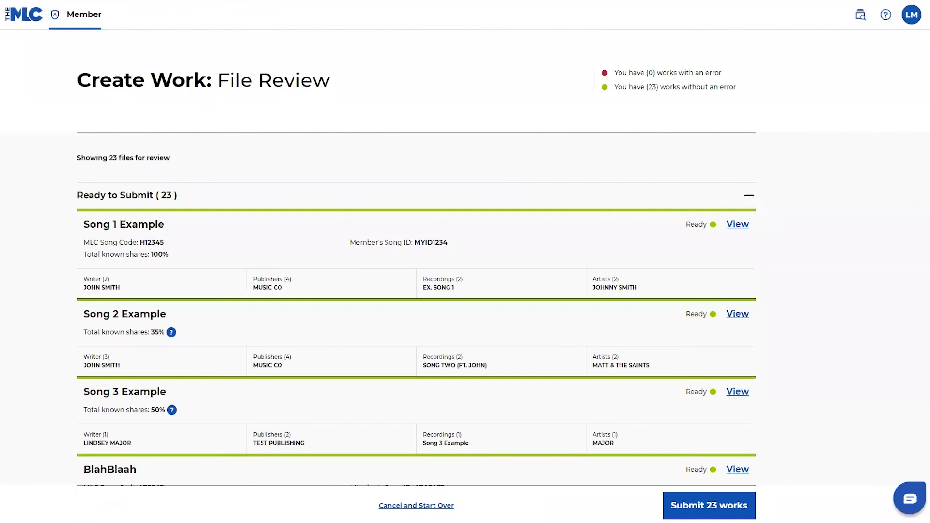
scroll(922, 96, down, 20)
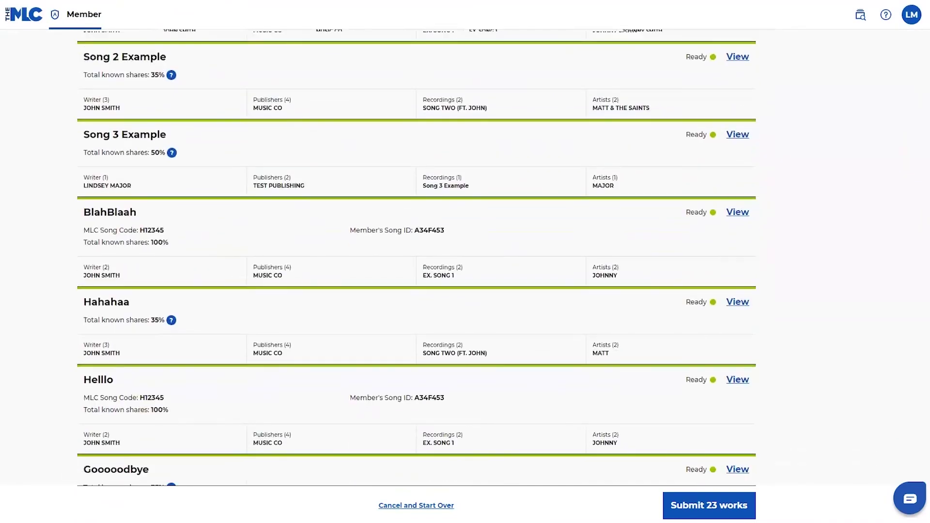
scroll(922, 46, up, 20)
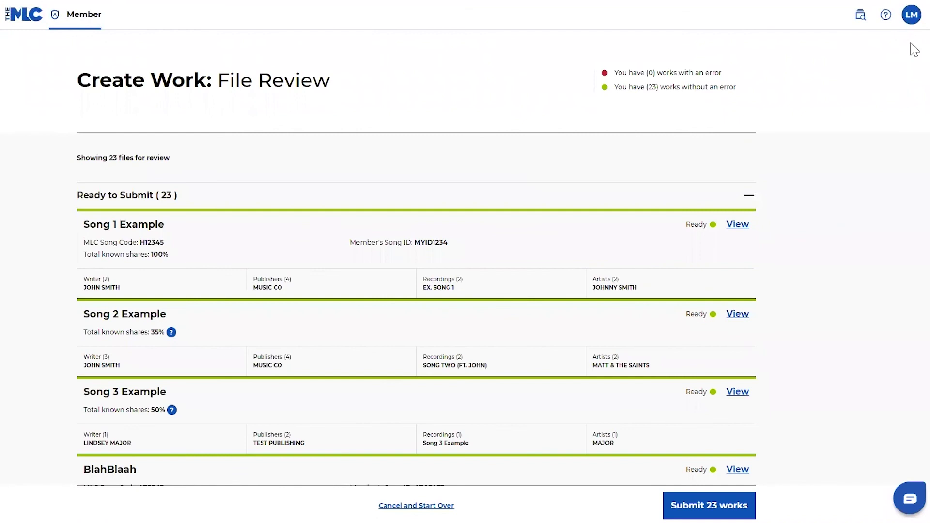
click(690, 513)
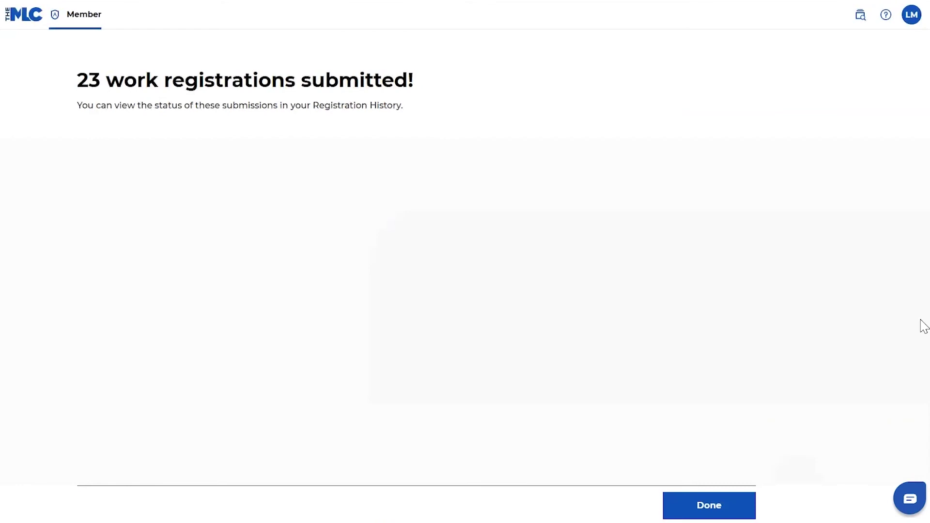
Close the 23-work submission confirmation and return to Register Bulk Works
click(671, 509)
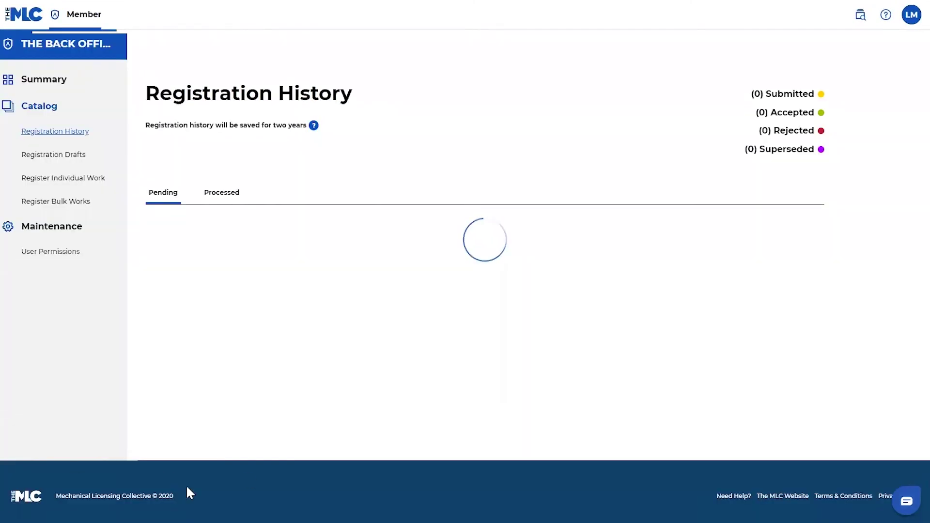
click(61, 201)
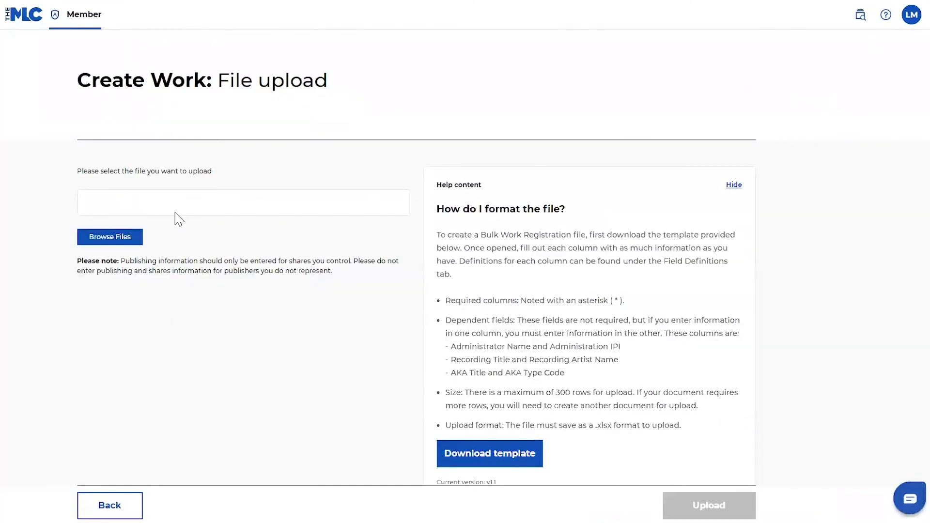
Upload BulkUploadTest_ResolveErrors and review its 20 ready works and 3 with errors
click(97, 237)
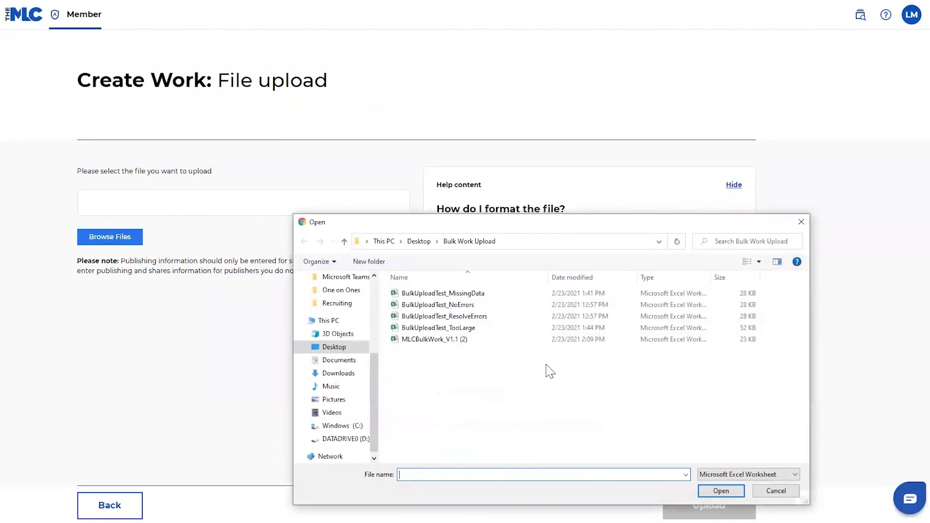
click(466, 316)
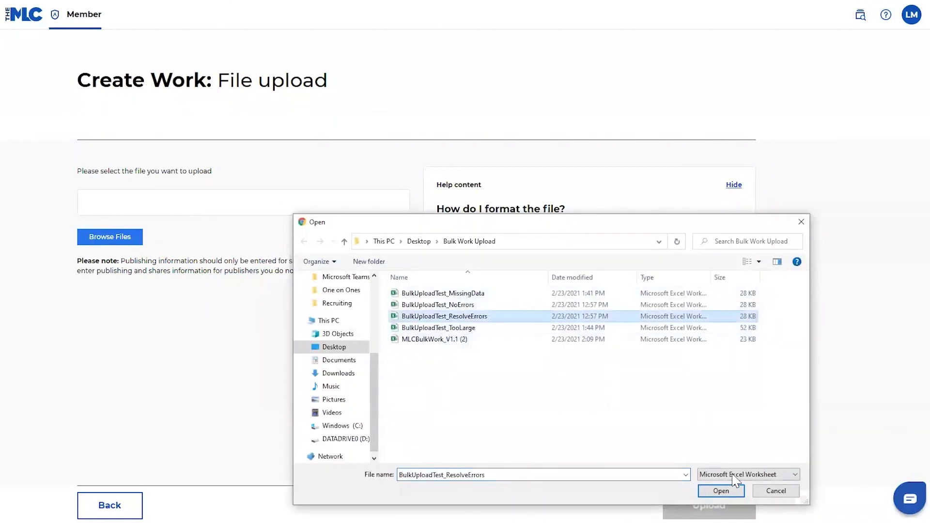
click(721, 491)
click(710, 506)
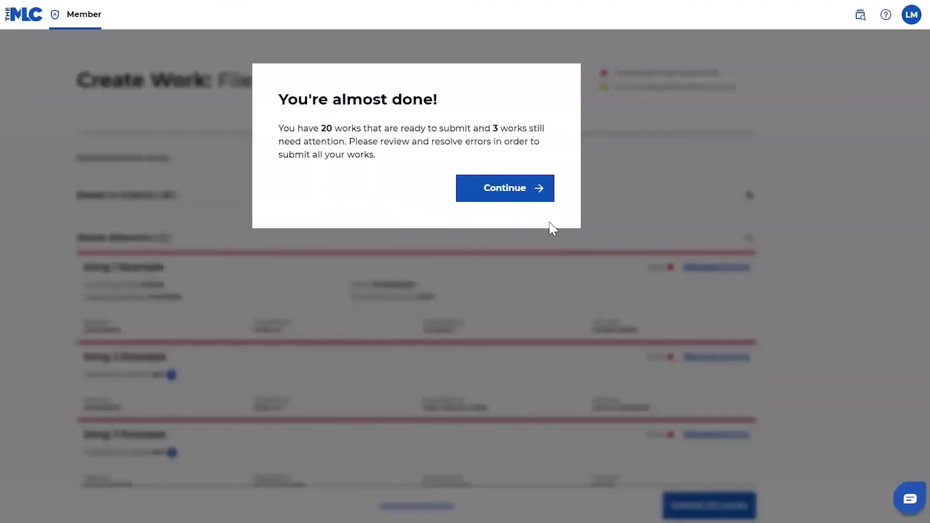
click(510, 195)
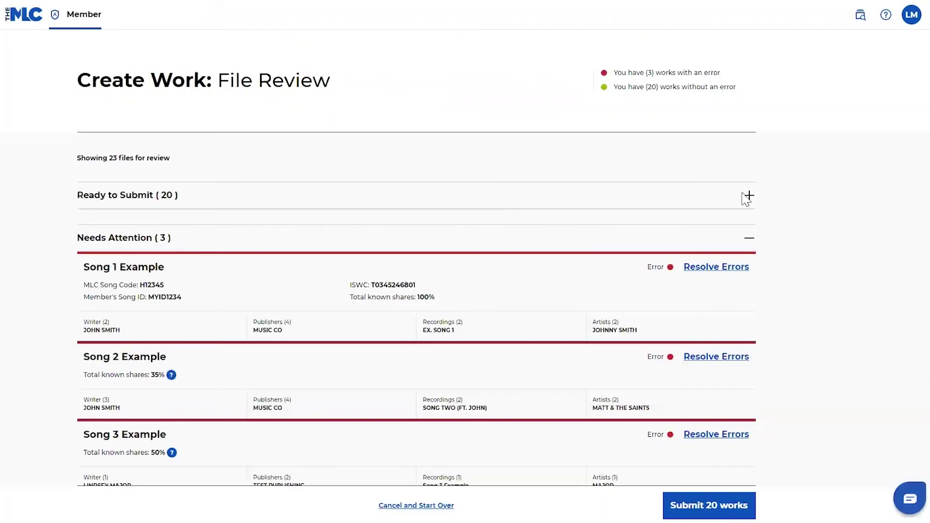
scroll(919, 199, down, 1)
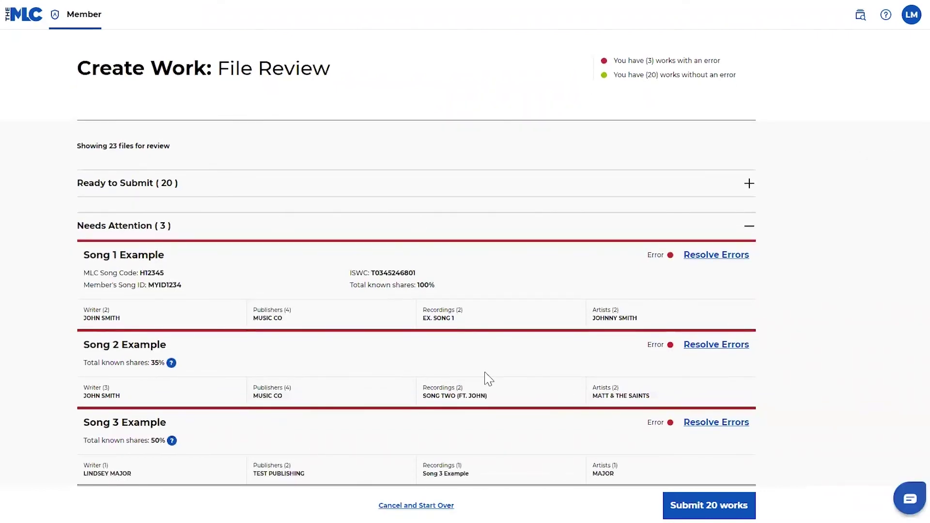
Submit the 20 error-free works and save the 3 errored works to drafts
click(707, 515)
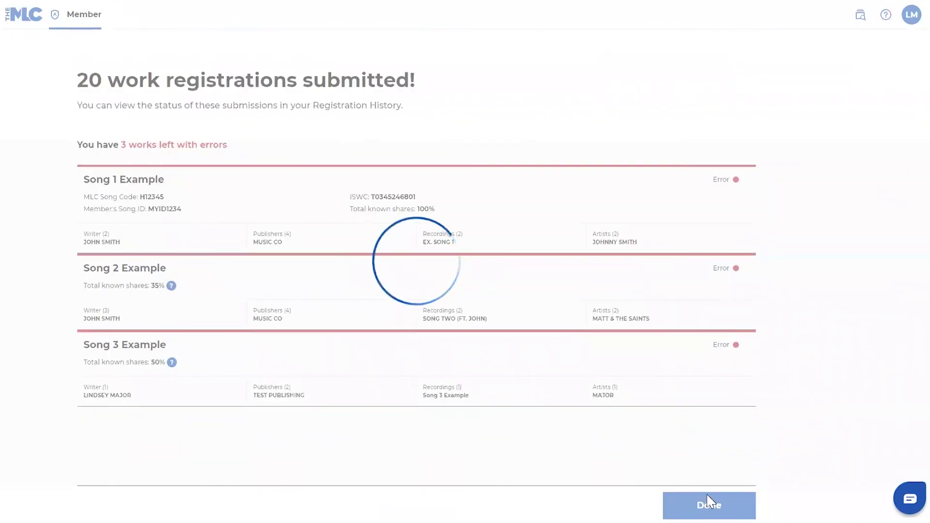
click(697, 504)
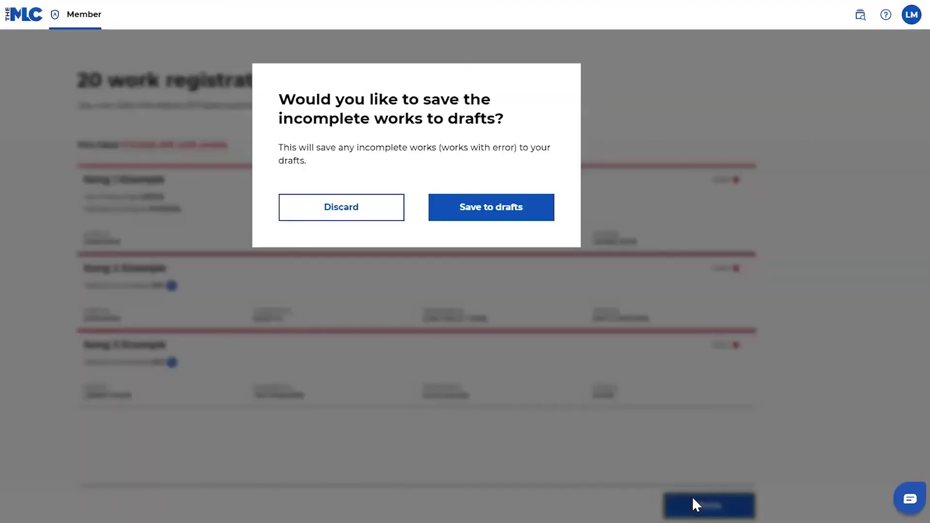
click(486, 218)
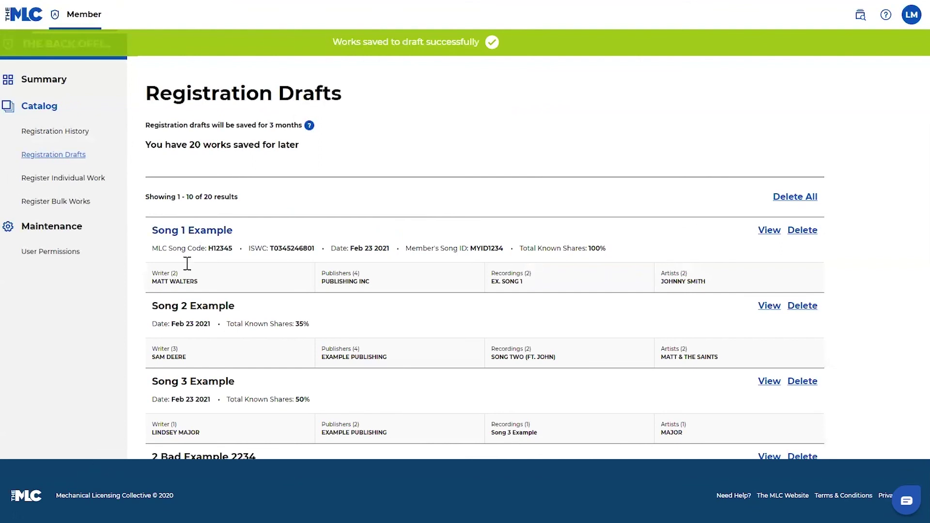
scroll(923, 141, down, 1)
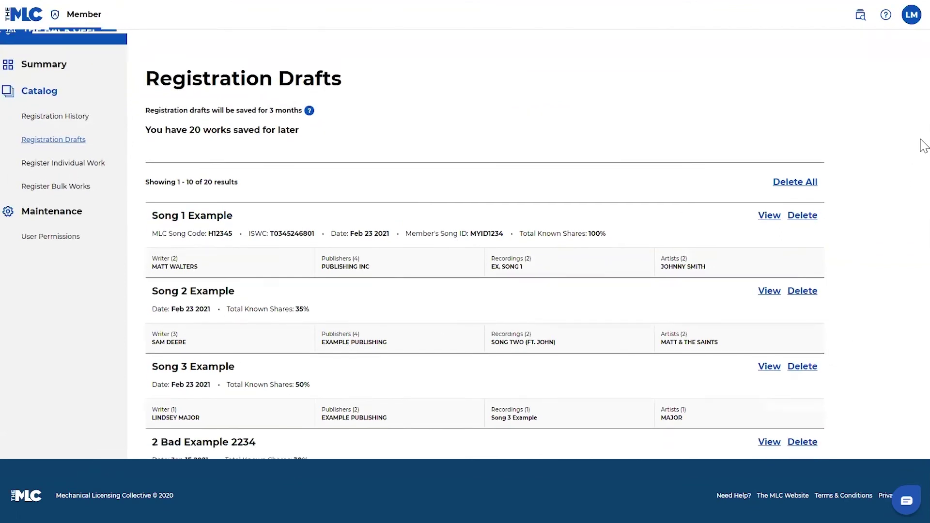